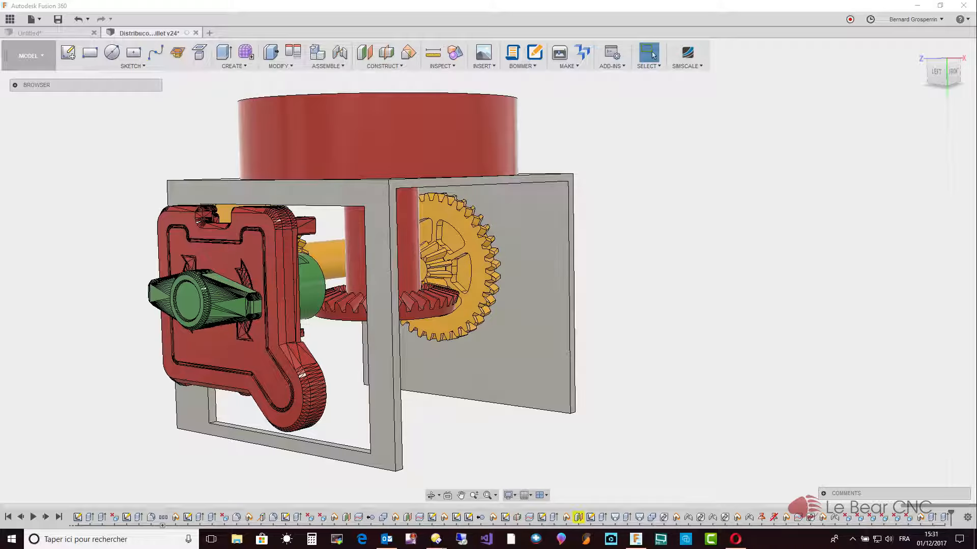
Turn the green handle on the red plate to try out the mechanism's movement
{"action": "left_click", "coordinate": [128, 174]}
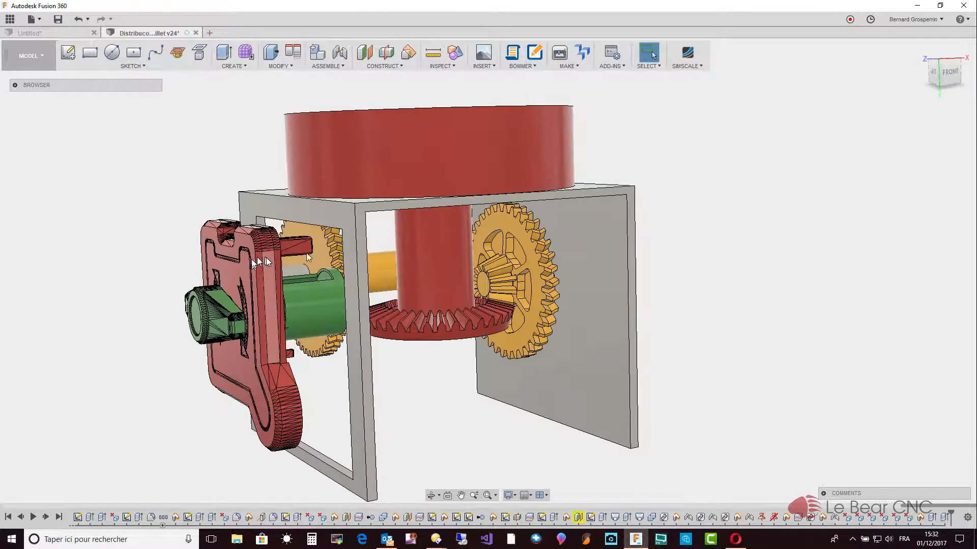
{"action": "middle_click_drag", "start_coordinate": [182, 270], "coordinate": [399, 400], "text": "shift"}
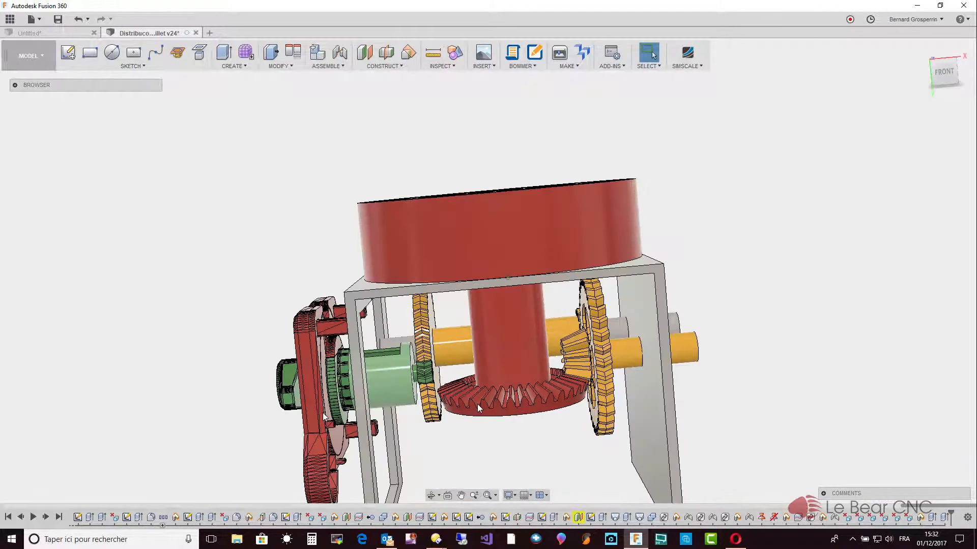
{"action": "middle_click_drag", "start_coordinate": [477, 404], "coordinate": [307, 376], "text": "shift"}
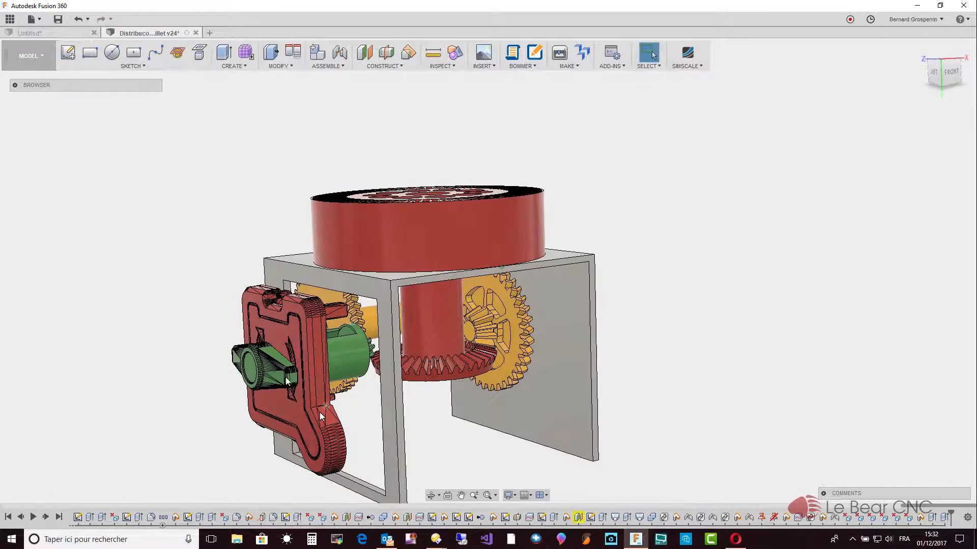
{"action": "middle_click_drag", "start_coordinate": [320, 412], "coordinate": [283, 384], "text": "shift"}
{"action": "left_click", "coordinate": [281, 383]}
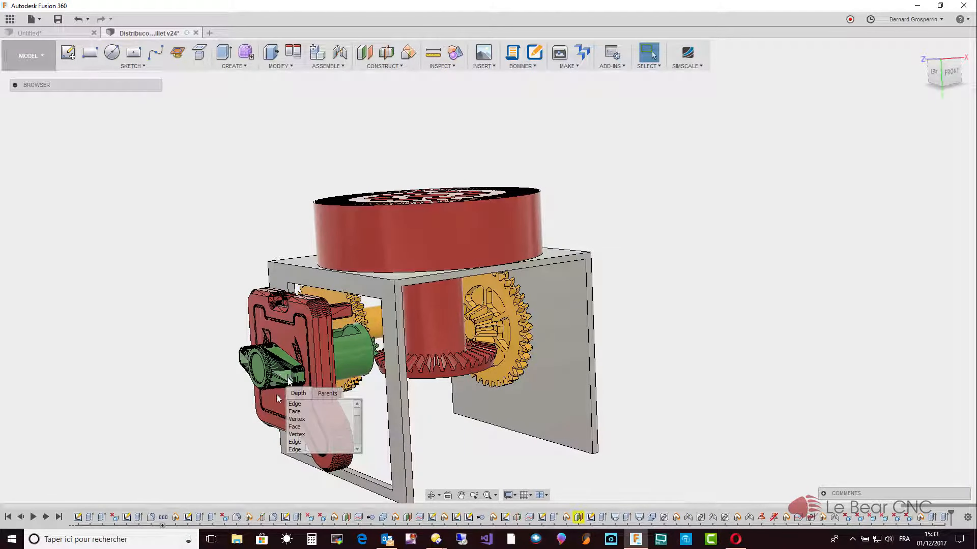
{"action": "left_click_drag", "start_coordinate": [276, 395], "coordinate": [236, 354]}
{"action": "middle_click_drag", "start_coordinate": [236, 350], "coordinate": [250, 345], "text": "shift"}
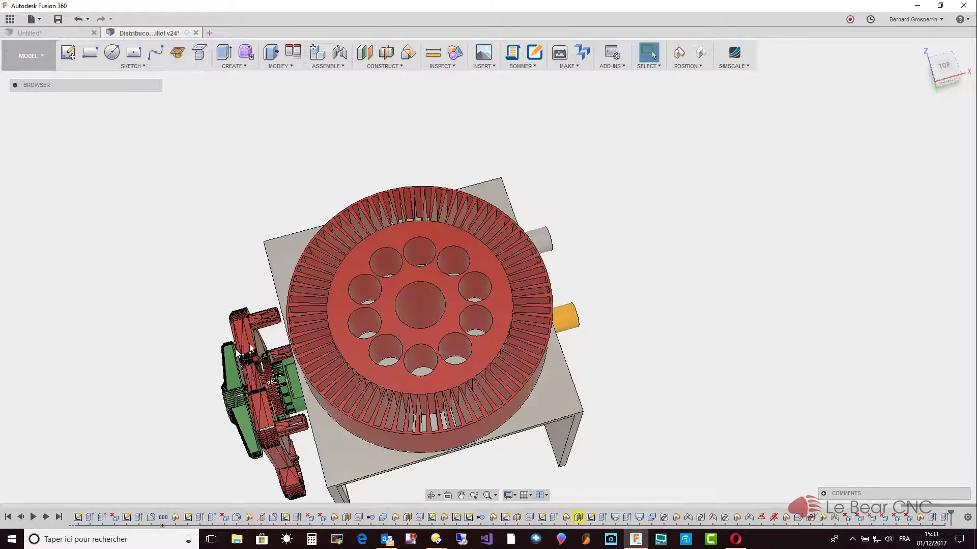
Examine the gear train from several angles, from the green hub and pinion through the yellow gears to the red bevel gear and drum
{"action": "middle_click_drag", "start_coordinate": [329, 352], "coordinate": [326, 300], "text": "shift"}
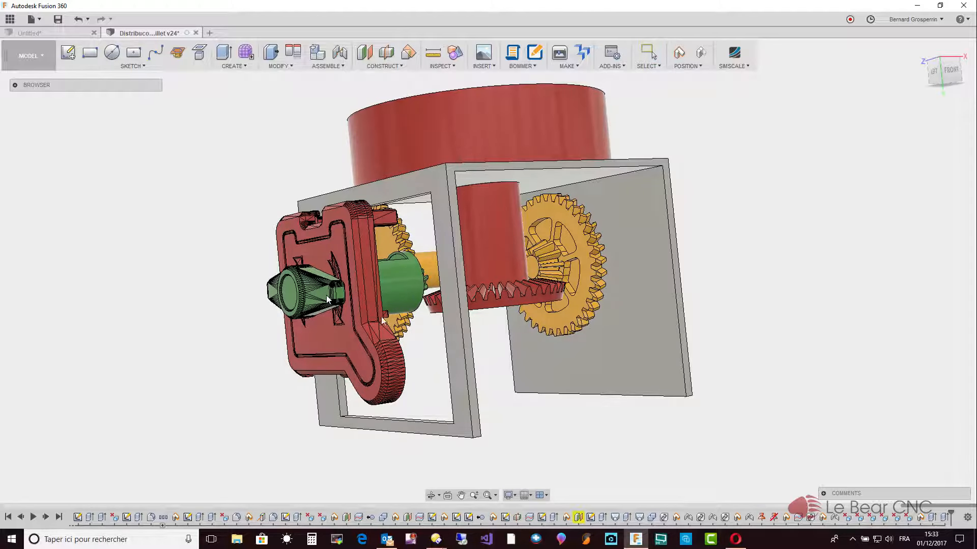
{"action": "middle_click_drag", "start_coordinate": [326, 297], "coordinate": [365, 304], "text": "shift"}
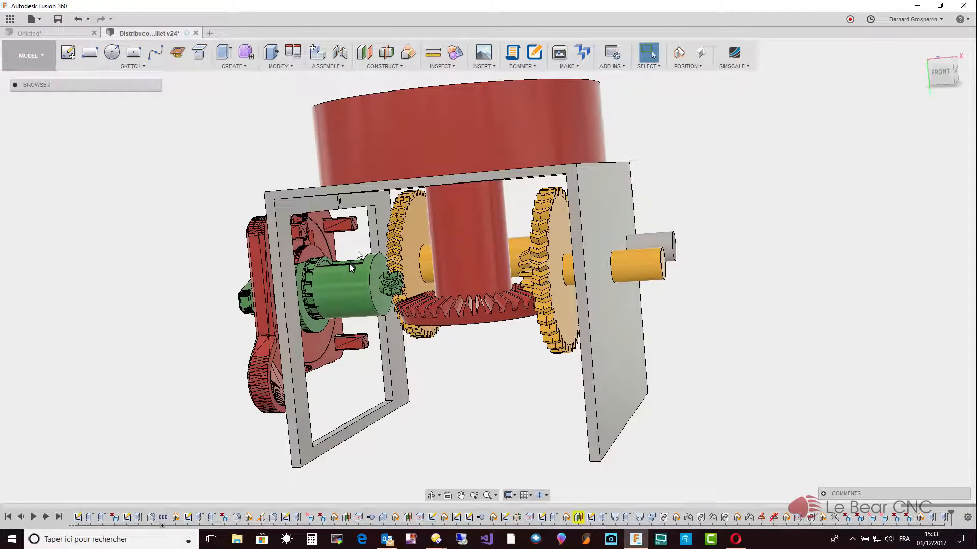
{"action": "middle_click_drag", "start_coordinate": [344, 96], "coordinate": [382, 147], "text": "shift"}
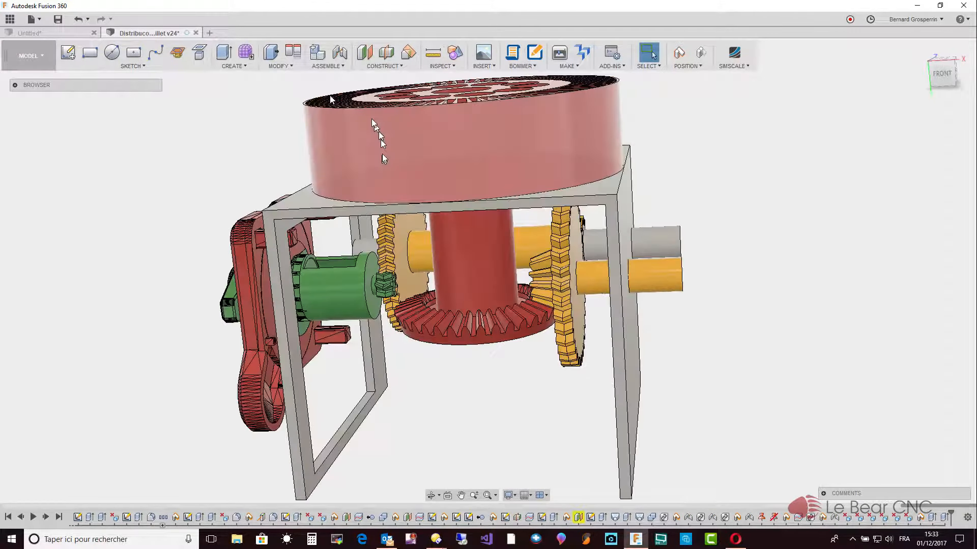
{"action": "middle_click_drag", "start_coordinate": [342, 96], "coordinate": [338, 128], "text": "shift"}
{"action": "middle_click_drag", "start_coordinate": [362, 196], "coordinate": [371, 306], "text": "shift"}
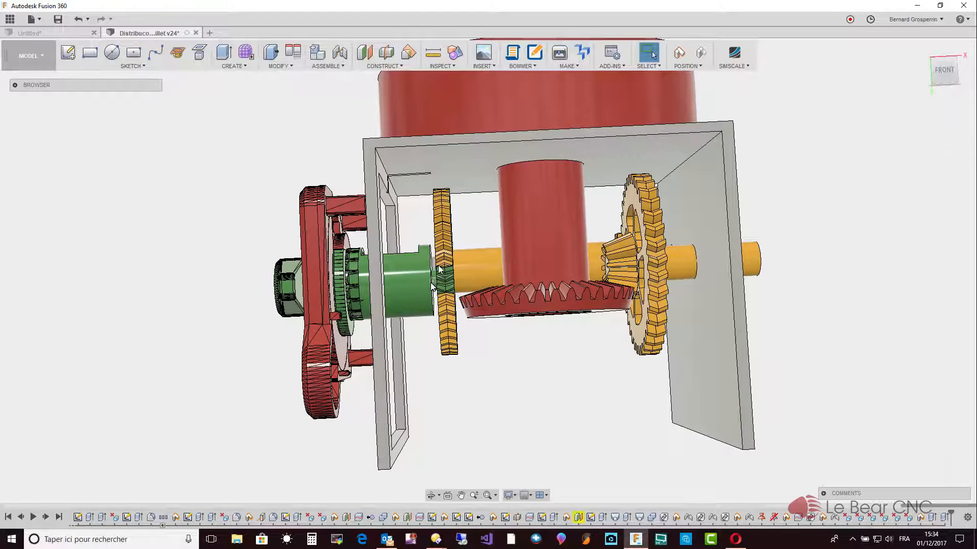
{"action": "middle_click_drag", "start_coordinate": [438, 267], "coordinate": [399, 272], "text": "shift"}
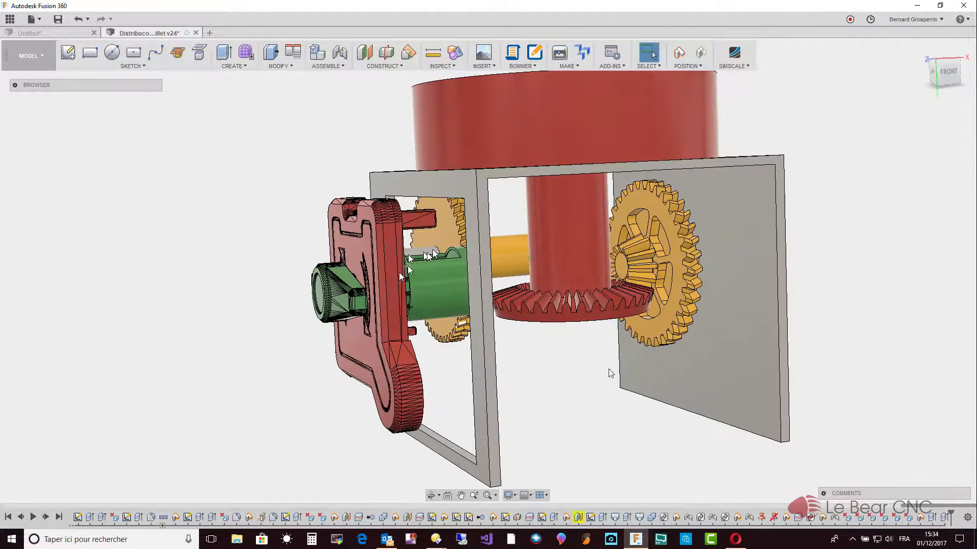
{"action": "middle_click_drag", "start_coordinate": [594, 412], "coordinate": [600, 404], "text": "shift"}
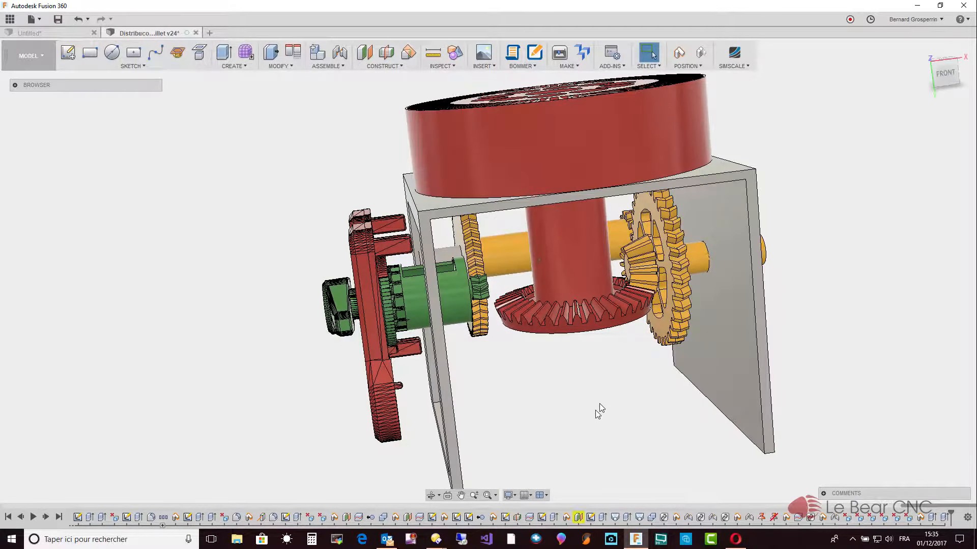
{"action": "middle_click_drag", "start_coordinate": [595, 410], "coordinate": [631, 319], "text": "shift"}
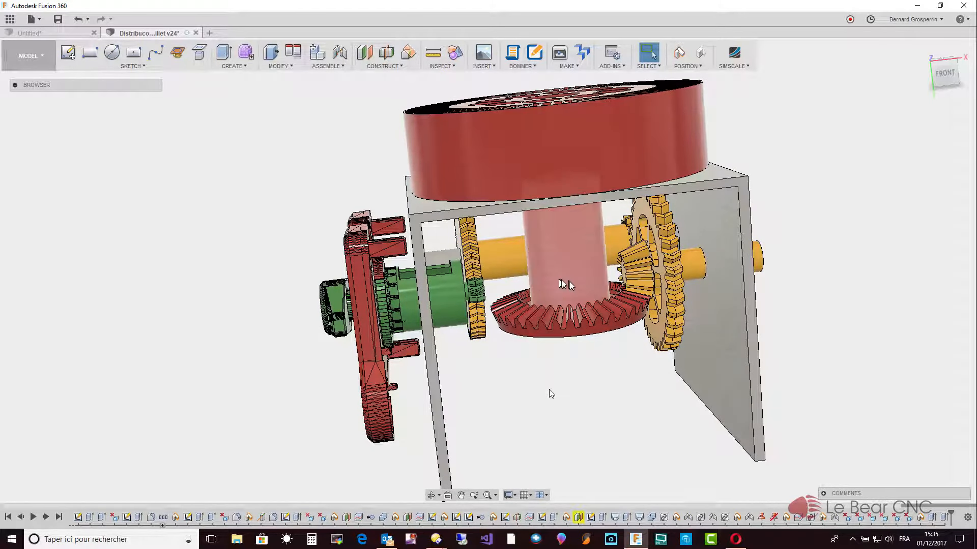
{"action": "middle_click_drag", "start_coordinate": [549, 390], "coordinate": [561, 425], "text": "shift"}
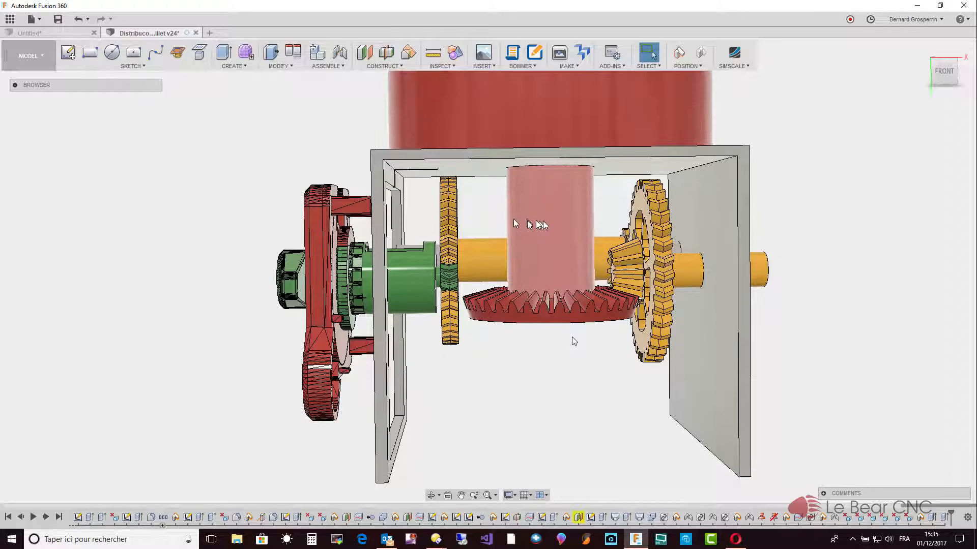
{"action": "middle_click_drag", "start_coordinate": [557, 339], "coordinate": [547, 345], "text": "shift"}
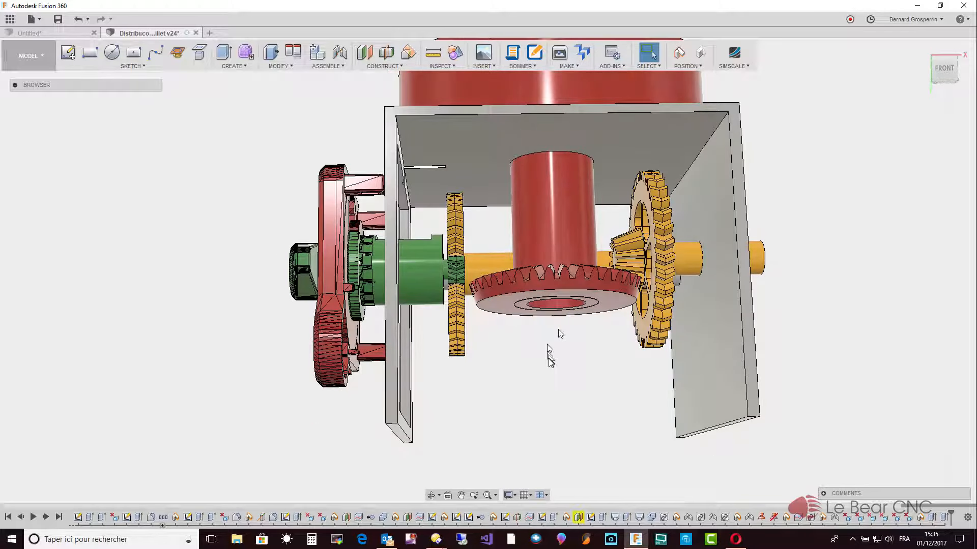
{"action": "middle_click_drag", "start_coordinate": [550, 356], "coordinate": [470, 320], "text": "shift"}
{"action": "middle_click_drag", "start_coordinate": [536, 375], "coordinate": [559, 381], "text": "shift"}
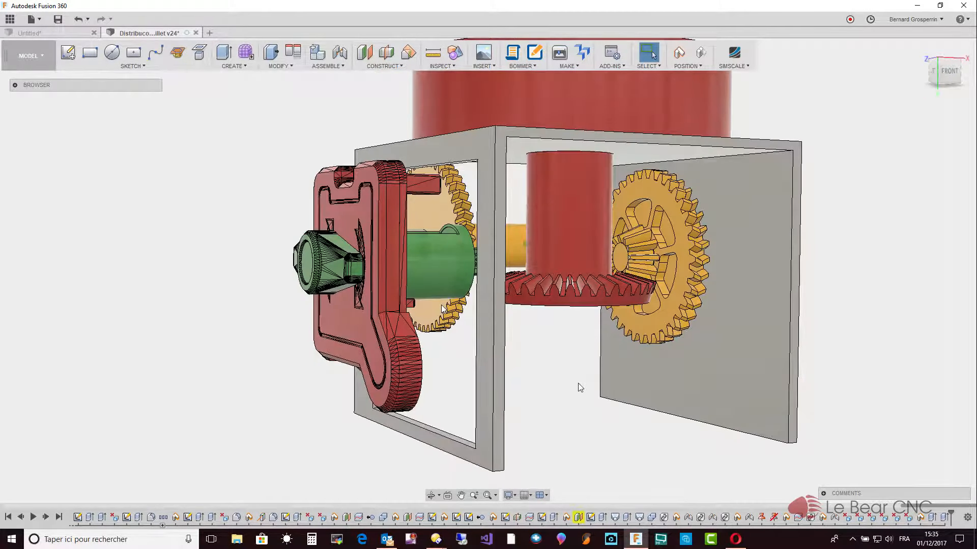
{"action": "middle_click_drag", "start_coordinate": [443, 306], "coordinate": [645, 385], "text": "shift"}
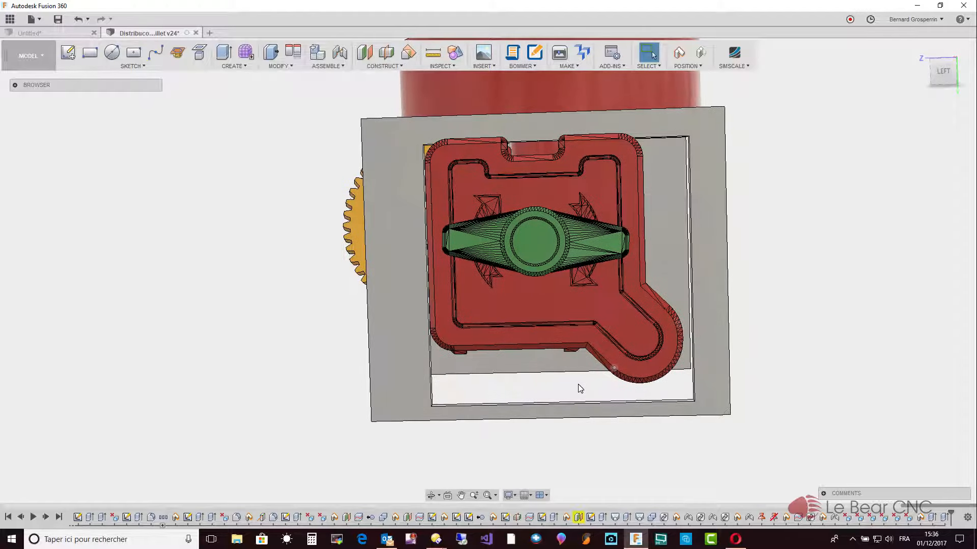
Look at the red plate and green handle squarely from the left side, and inspect how they sit in the open frame
{"action": "left_click", "coordinate": [944, 73]}
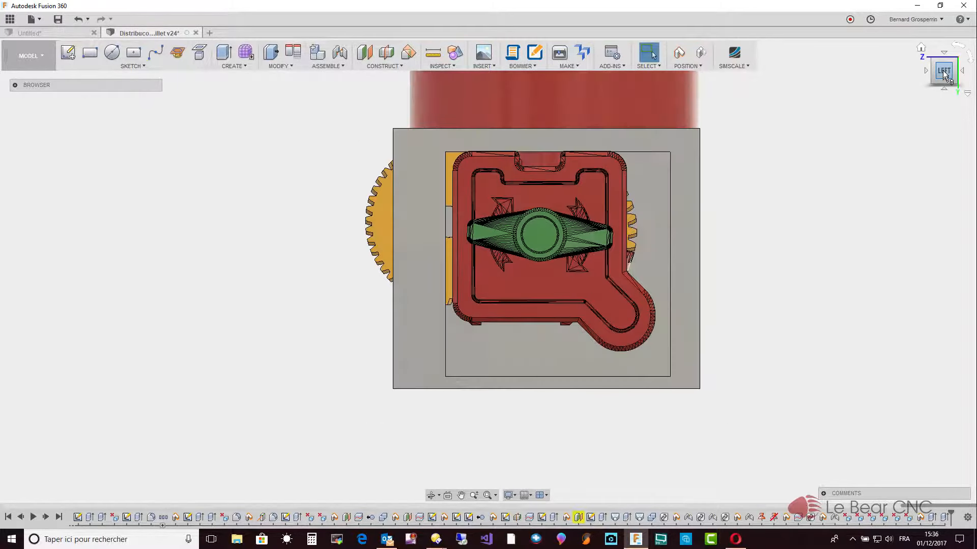
{"action": "left_click", "coordinate": [944, 74]}
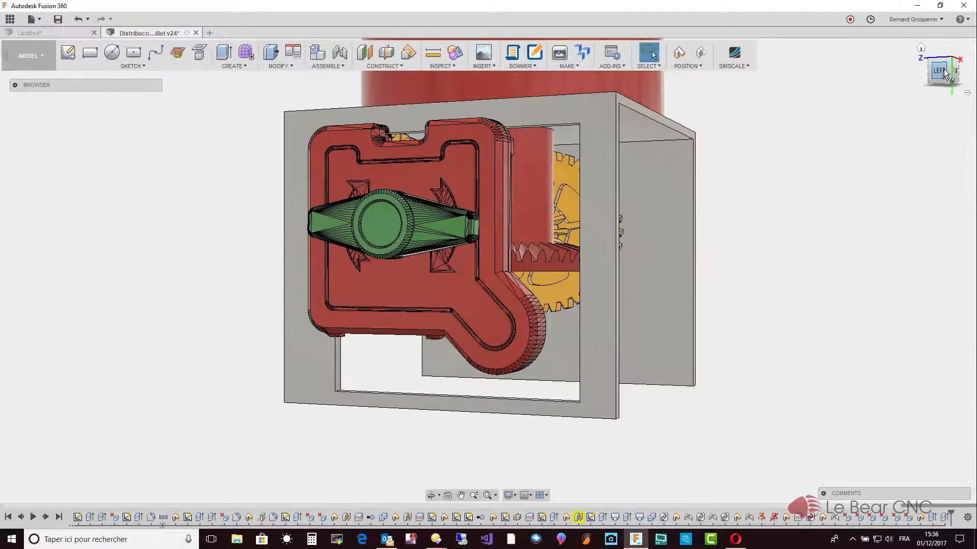
{"action": "left_click_drag", "start_coordinate": [944, 69], "coordinate": [945, 68]}
{"action": "scroll", "coordinate": [945, 67], "scroll_direction": "up", "scroll_amount": 1}
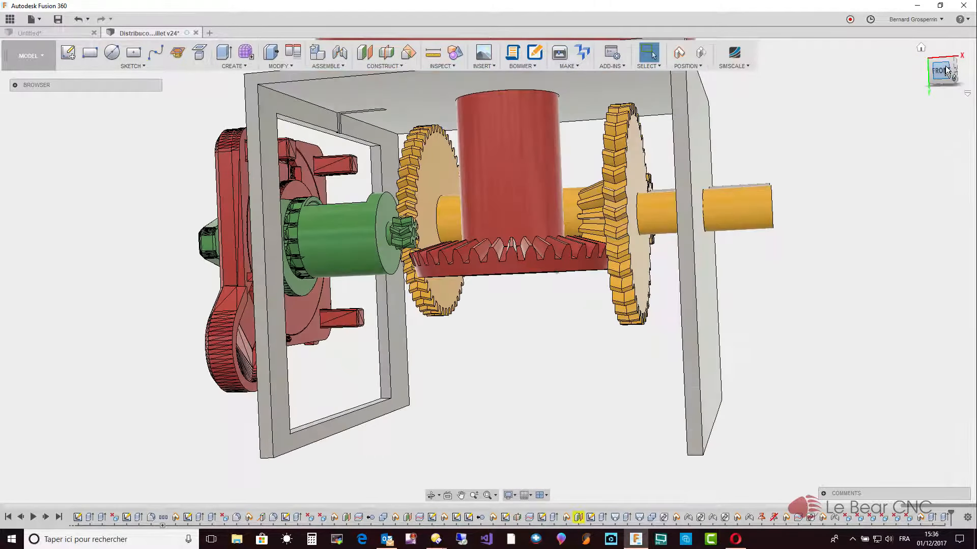
{"action": "left_click", "coordinate": [947, 70]}
{"action": "left_click_drag", "start_coordinate": [946, 67], "coordinate": [953, 60]}
{"action": "left_click", "coordinate": [952, 59]}
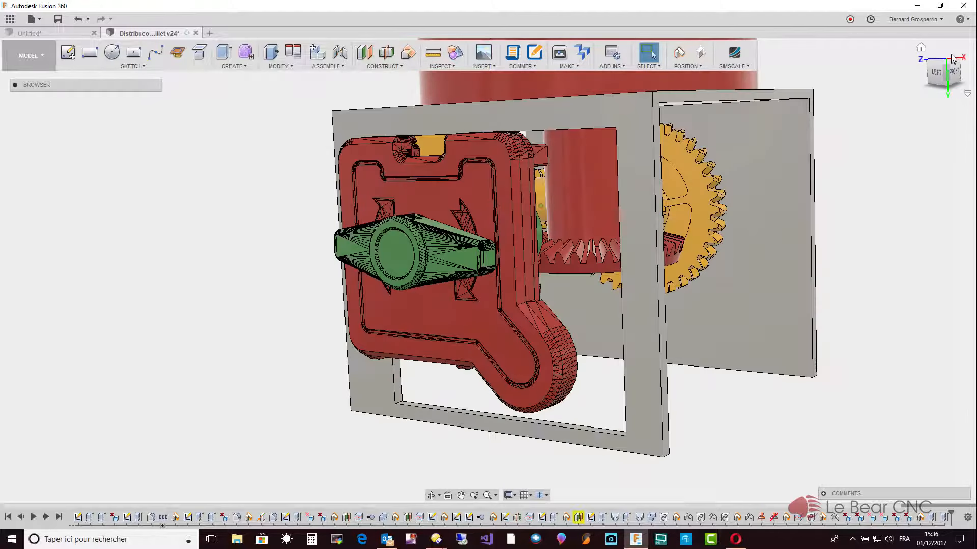
{"action": "left_click_drag", "start_coordinate": [951, 55], "coordinate": [951, 54]}
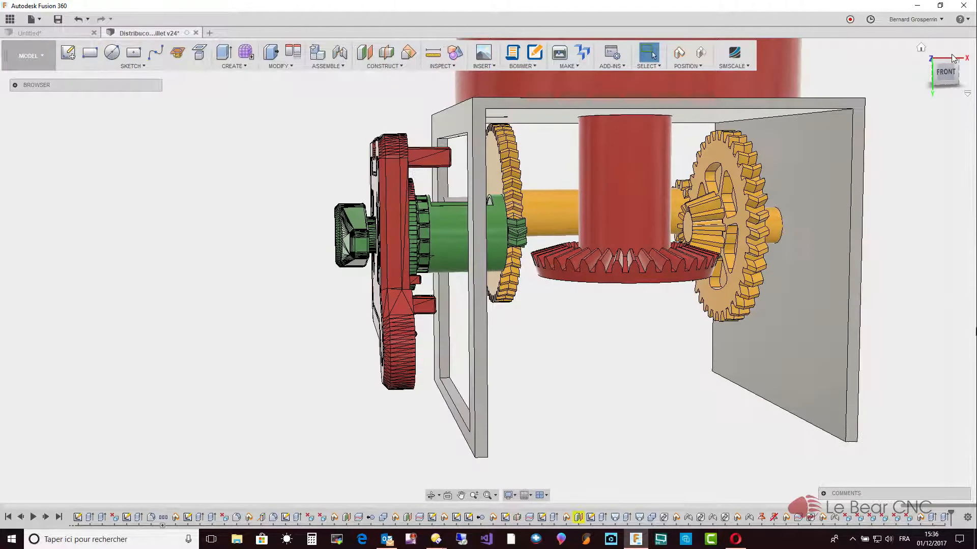
Group the run of late timeline features starting at DeleteFace9 of the Support component
{"action": "left_click", "coordinate": [909, 519]}
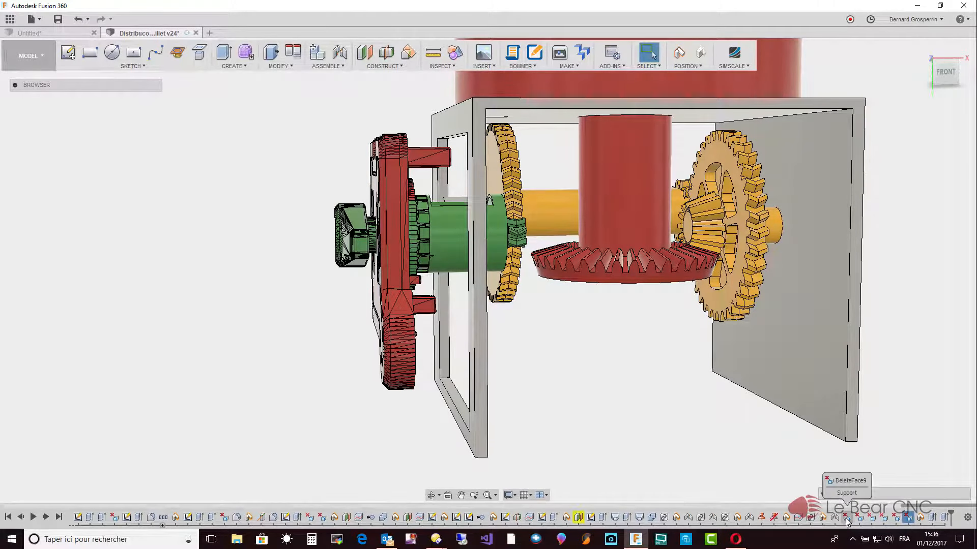
{"action": "right_click", "coordinate": [848, 520]}
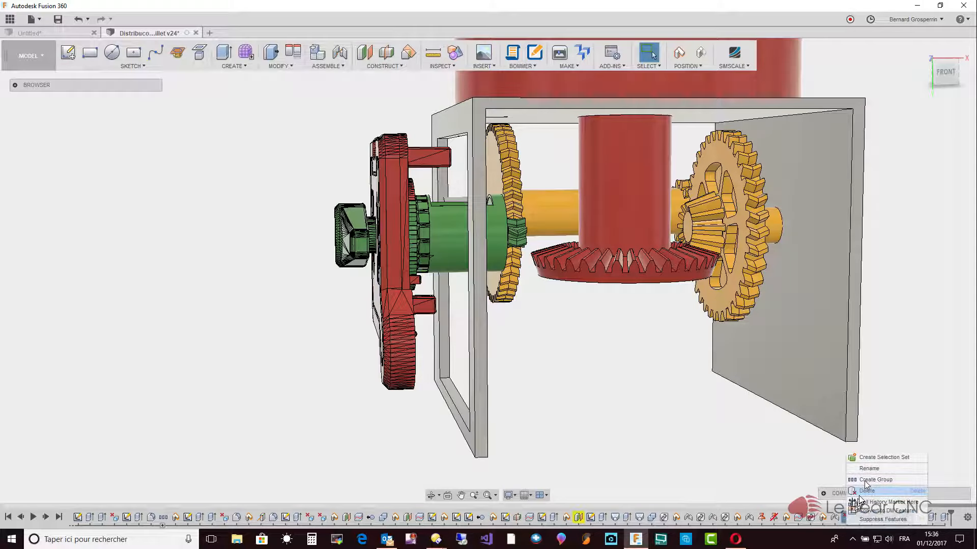
{"action": "left_click", "coordinate": [865, 481]}
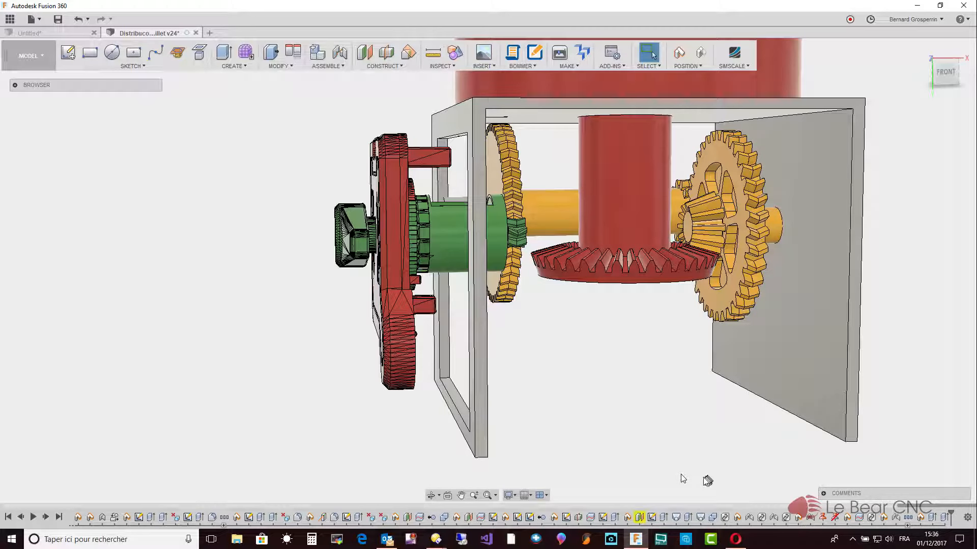
Inspect closely the green cylindrical hub and its small pinion where it meshes with the yellow gear inside the frame
{"action": "middle_click_drag", "start_coordinate": [684, 479], "coordinate": [456, 336], "text": "shift"}
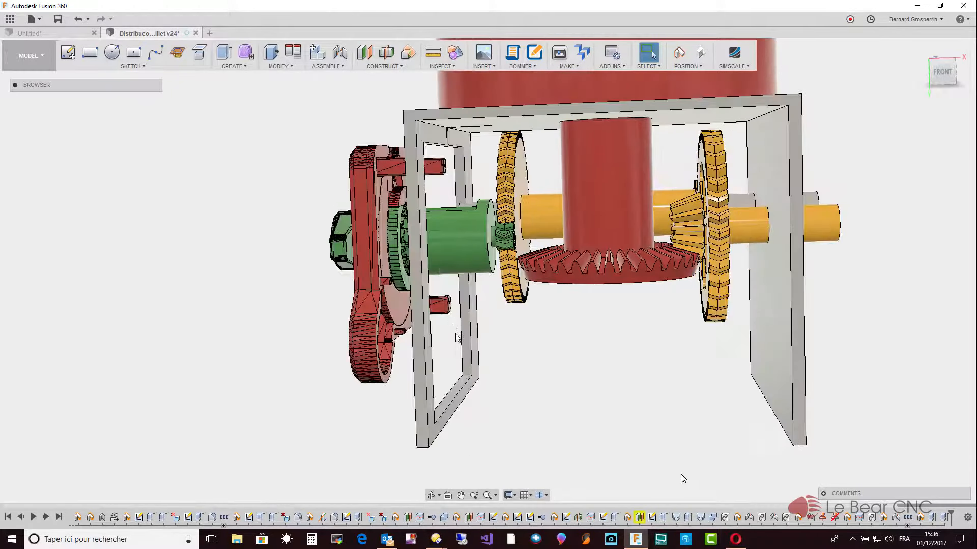
{"action": "left_click_drag", "start_coordinate": [457, 335], "coordinate": [452, 323], "text": "shift"}
{"action": "middle_click_drag", "start_coordinate": [452, 323], "coordinate": [522, 364], "text": "shift"}
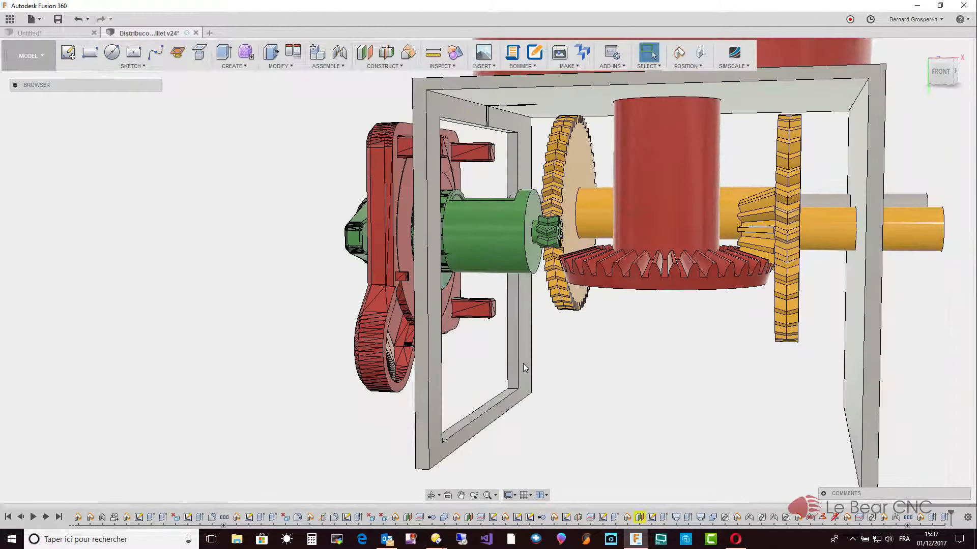
{"action": "scroll", "coordinate": [523, 363], "scroll_direction": "up", "scroll_amount": 1}
{"action": "scroll", "coordinate": [523, 364], "scroll_direction": "up", "scroll_amount": 1}
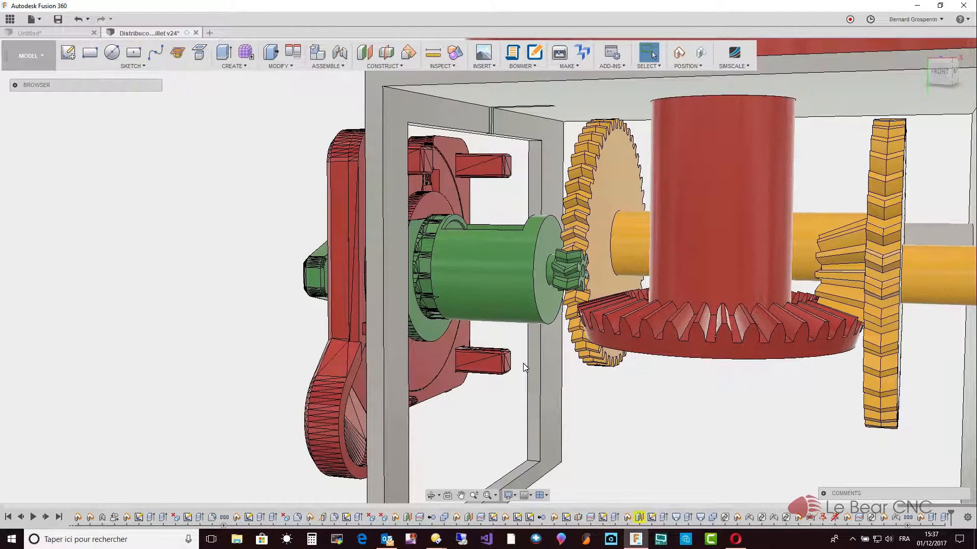
{"action": "scroll", "coordinate": [523, 363], "scroll_direction": "up", "scroll_amount": 1}
{"action": "scroll", "coordinate": [523, 363], "scroll_direction": "up", "scroll_amount": 1}
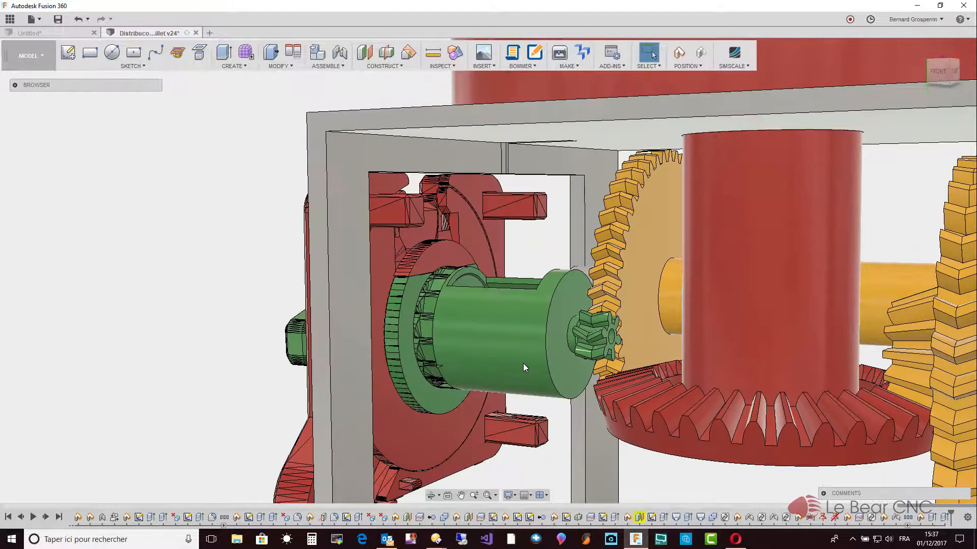
{"action": "scroll", "coordinate": [523, 363], "scroll_direction": "up", "scroll_amount": 2}
{"action": "scroll", "coordinate": [523, 363], "scroll_direction": "up", "scroll_amount": 1}
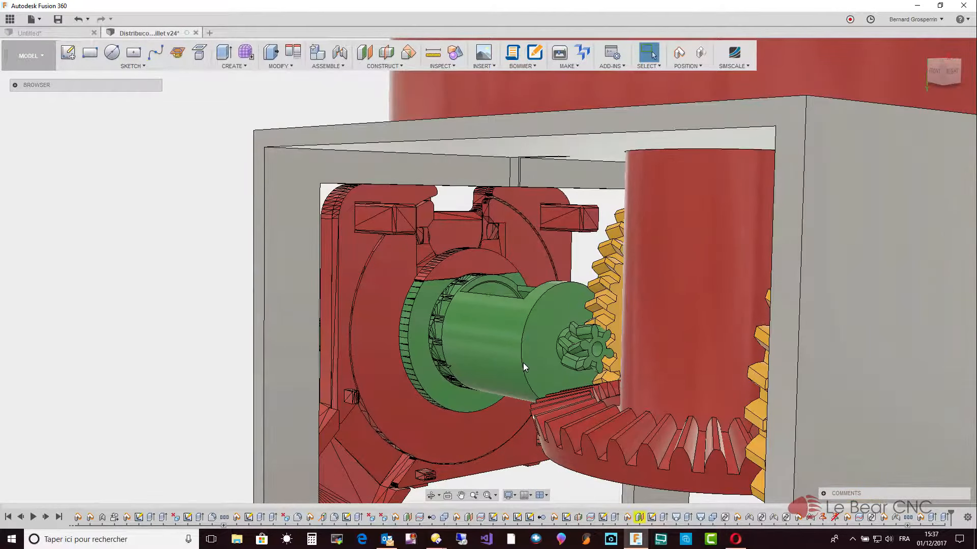
{"action": "scroll", "coordinate": [523, 363], "scroll_direction": "up", "scroll_amount": 1}
{"action": "scroll", "coordinate": [560, 390], "scroll_direction": "up", "scroll_amount": 1}
{"action": "scroll", "coordinate": [559, 390], "scroll_direction": "up", "scroll_amount": 1}
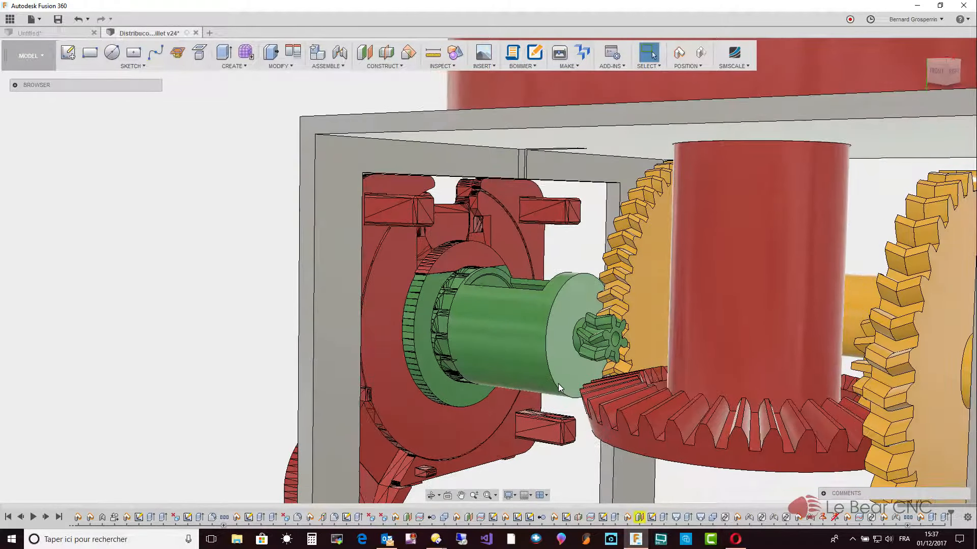
{"action": "scroll", "coordinate": [560, 390], "scroll_direction": "up", "scroll_amount": 1}
{"action": "scroll", "coordinate": [559, 390], "scroll_direction": "up", "scroll_amount": 1}
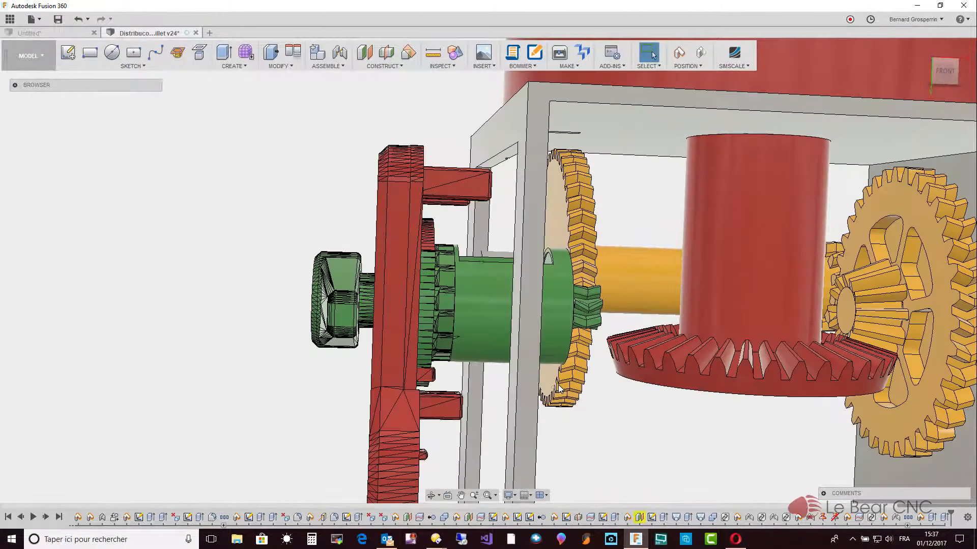
{"action": "scroll", "coordinate": [560, 389], "scroll_direction": "up", "scroll_amount": 1}
{"action": "scroll", "coordinate": [559, 390], "scroll_direction": "down", "scroll_amount": 1}
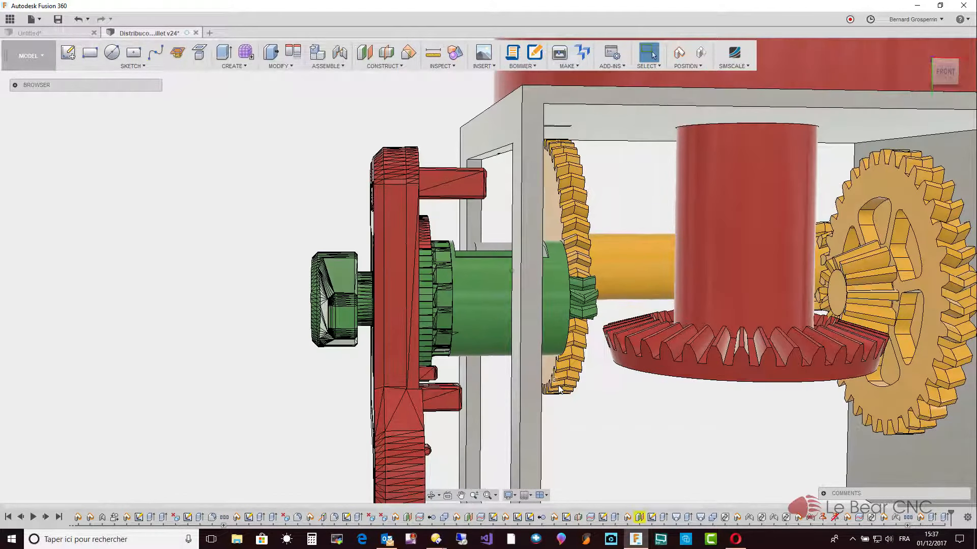
{"action": "scroll", "coordinate": [559, 390], "scroll_direction": "down", "scroll_amount": 1}
{"action": "scroll", "coordinate": [559, 389], "scroll_direction": "down", "scroll_amount": 1}
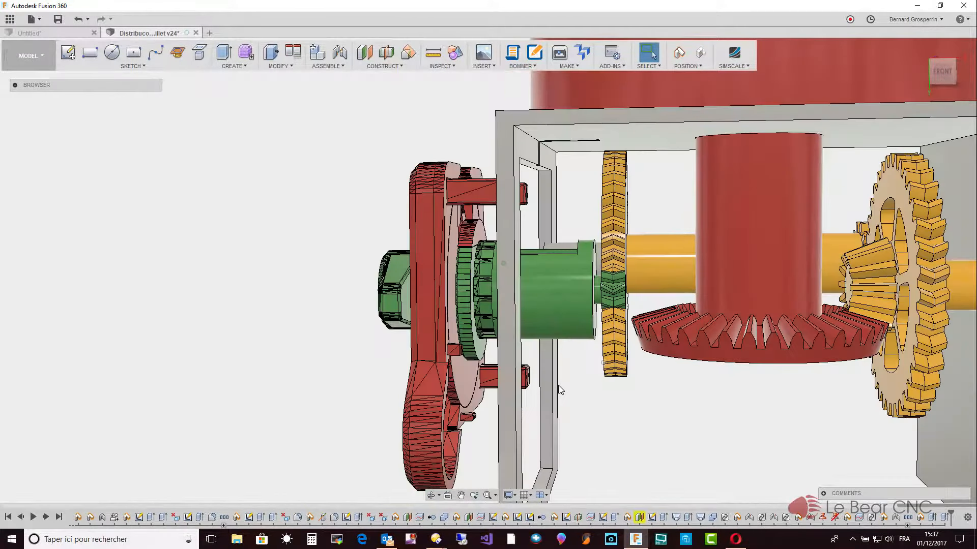
{"action": "middle_click_drag", "start_coordinate": [558, 386], "coordinate": [472, 309], "text": "shift"}
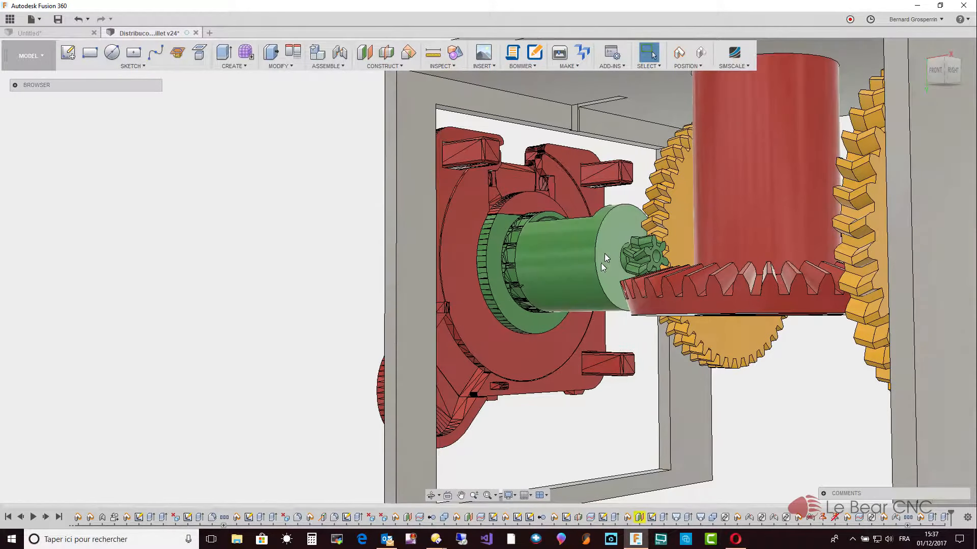
{"action": "left_click", "coordinate": [604, 253]}
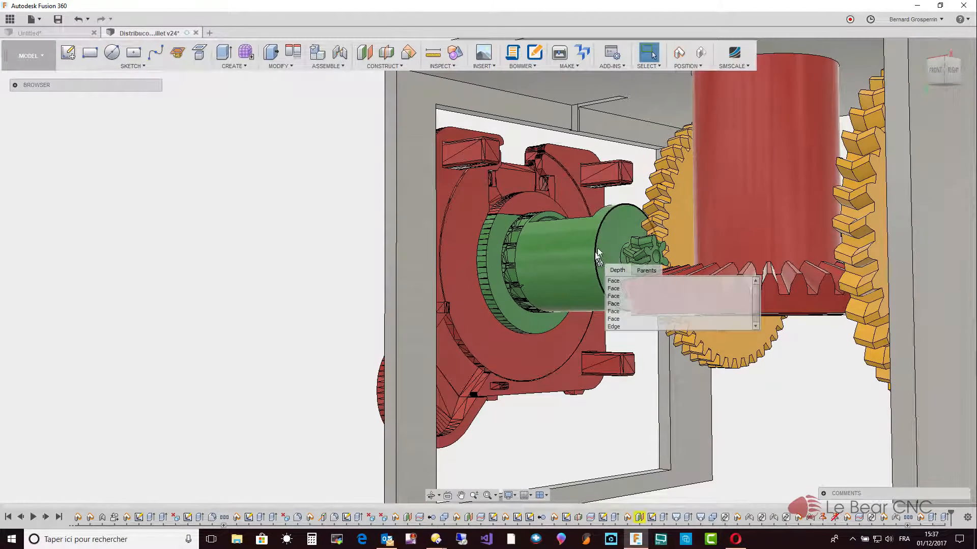
Rotate the green hub back and forth to check how it turns with the red ring and the gears
{"action": "left_click", "coordinate": [598, 257]}
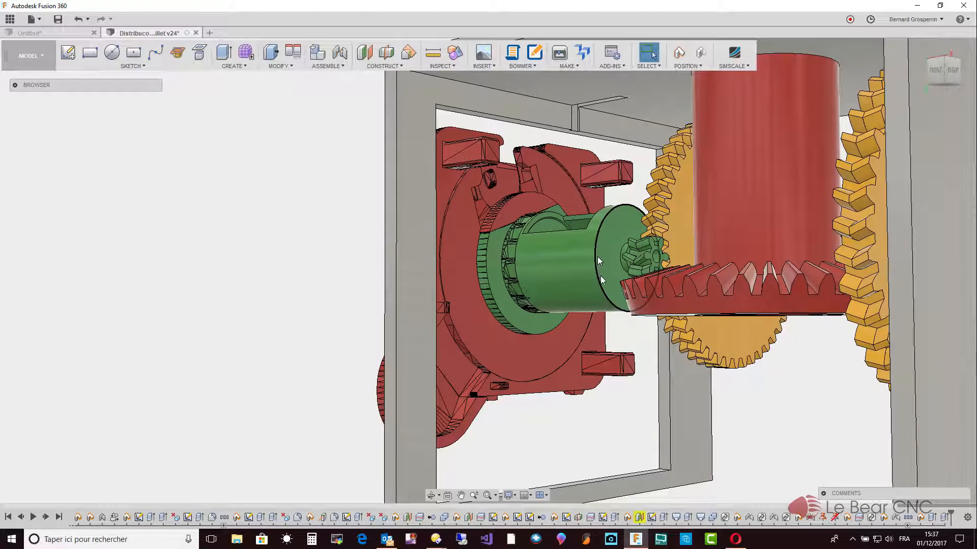
{"action": "left_click_drag", "start_coordinate": [600, 279], "coordinate": [582, 258]}
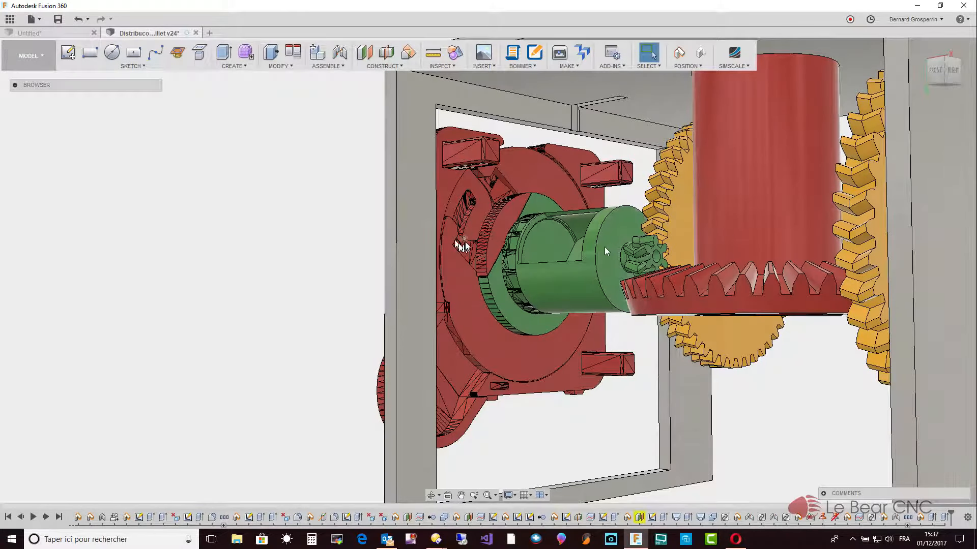
{"action": "left_click_drag", "start_coordinate": [596, 263], "coordinate": [628, 222]}
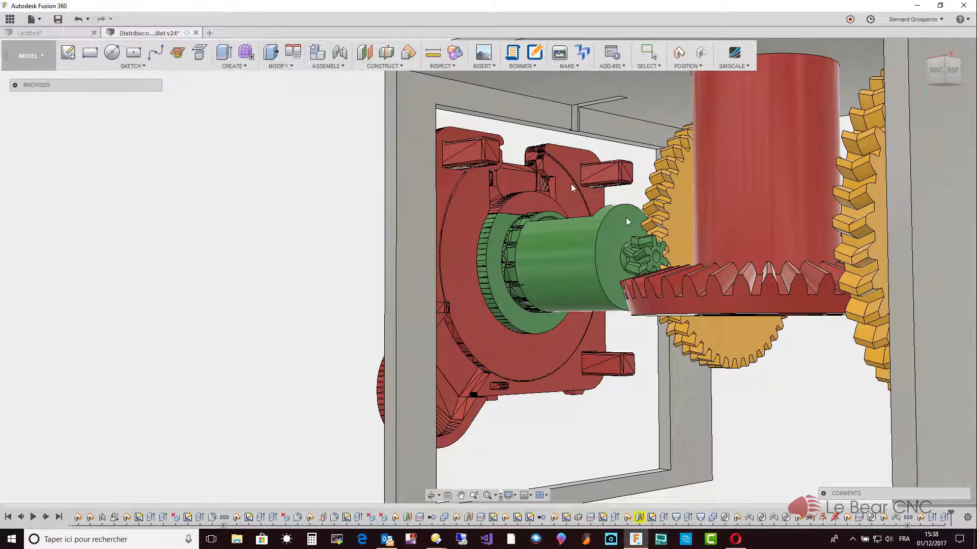
Rotate the red ring around the green hub and back to inspect the coin mechanism behind it
{"action": "middle_click_drag", "start_coordinate": [626, 218], "coordinate": [560, 175], "text": "shift"}
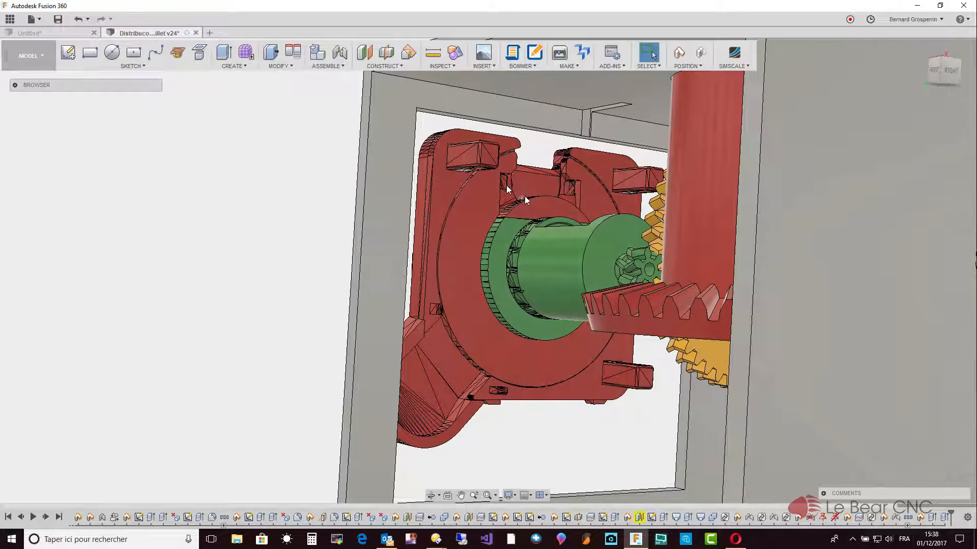
{"action": "mouse_move", "coordinate": [516, 205]}
{"action": "middle_mouse_down", "text": "shift"}
{"action": "mouse_move", "coordinate": [535, 209]}
{"action": "mouse_move", "coordinate": [516, 191]}
{"action": "middle_mouse_up", "text": "shift"}
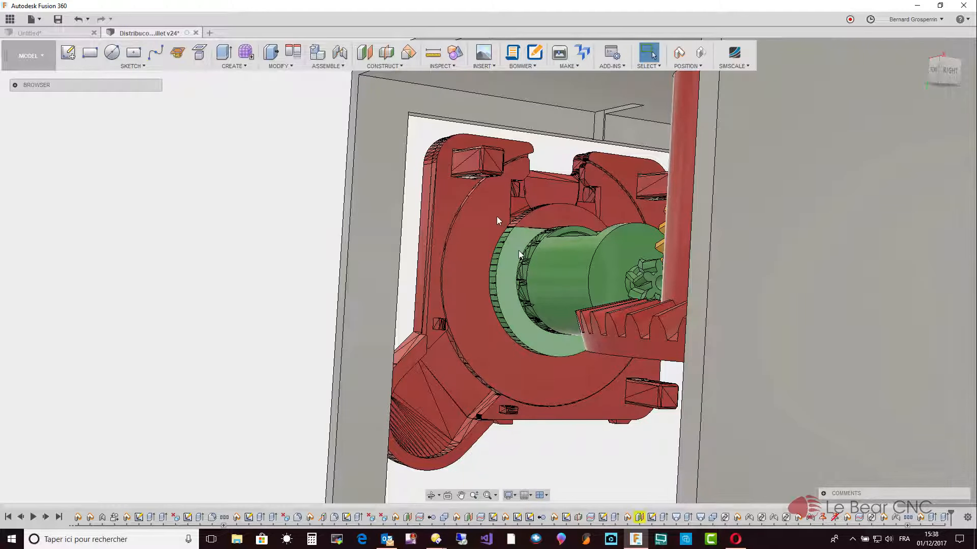
{"action": "middle_click_drag", "start_coordinate": [496, 215], "coordinate": [492, 221], "text": "shift"}
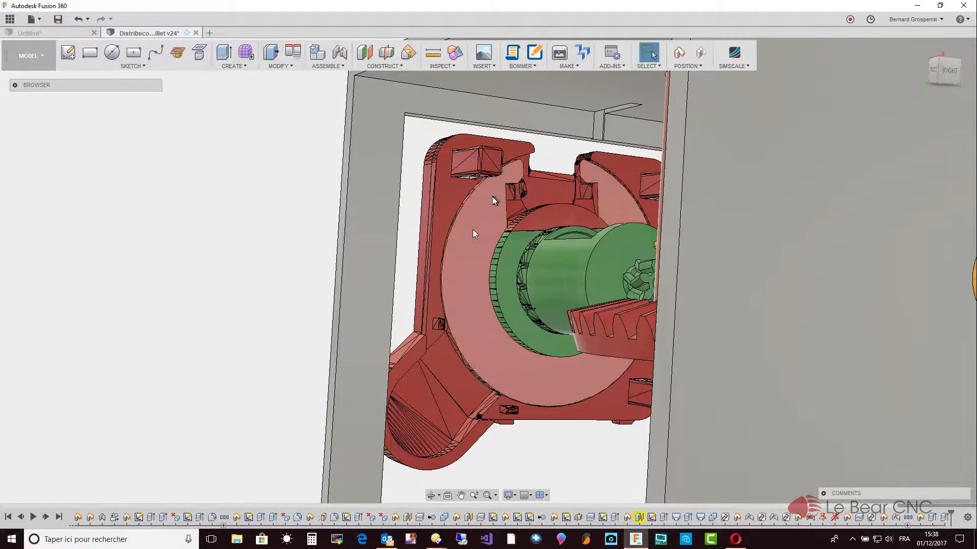
{"action": "left_click_drag", "start_coordinate": [472, 231], "coordinate": [468, 248]}
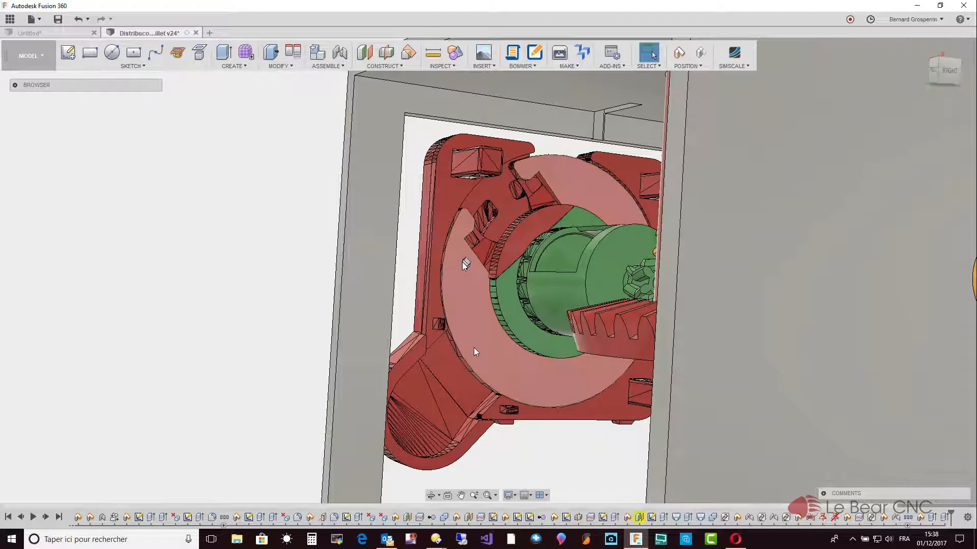
{"action": "left_click_drag", "start_coordinate": [474, 348], "coordinate": [603, 237]}
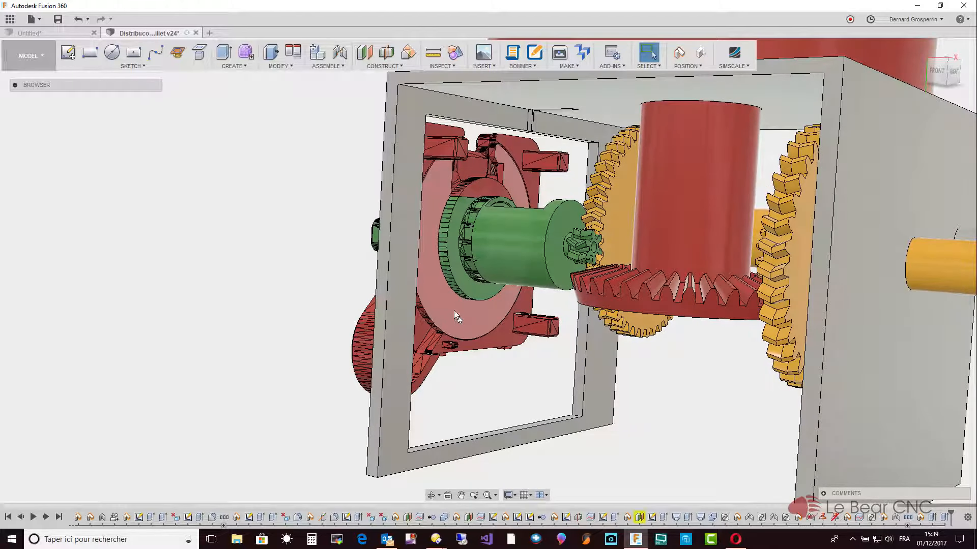
Create an offset plane at 0 mm from the flat face of the red ring around the green hub
{"action": "left_click", "coordinate": [456, 317]}
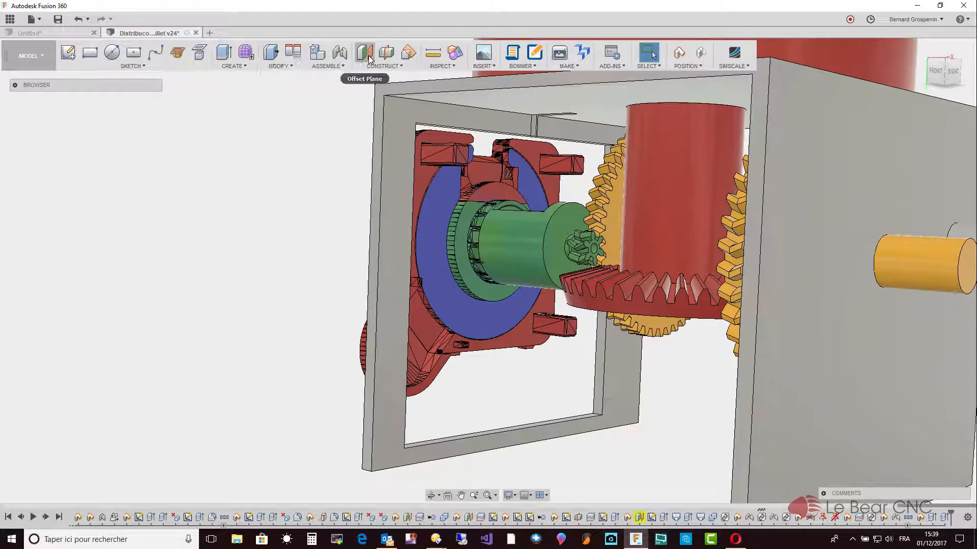
{"action": "left_click", "coordinate": [368, 57]}
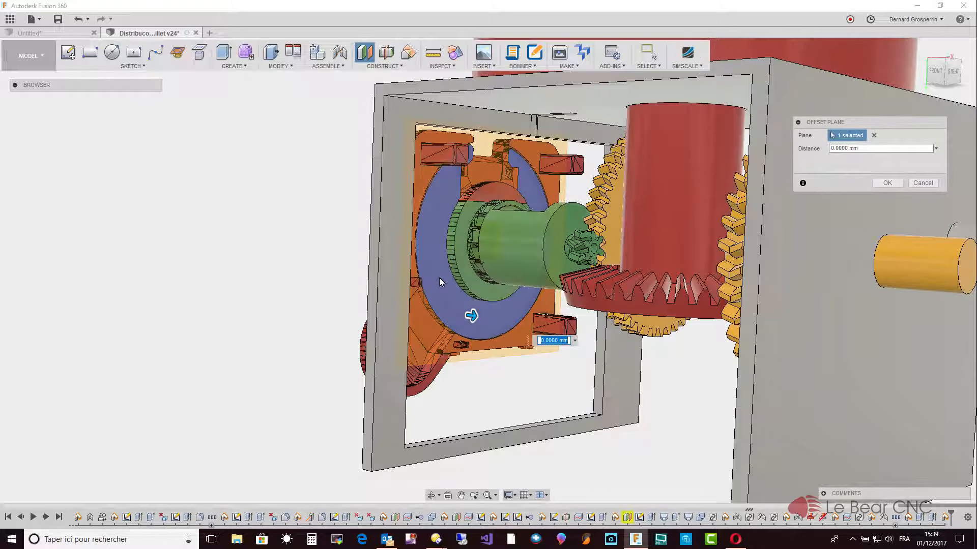
{"action": "left_click_drag", "start_coordinate": [471, 316], "coordinate": [451, 314]}
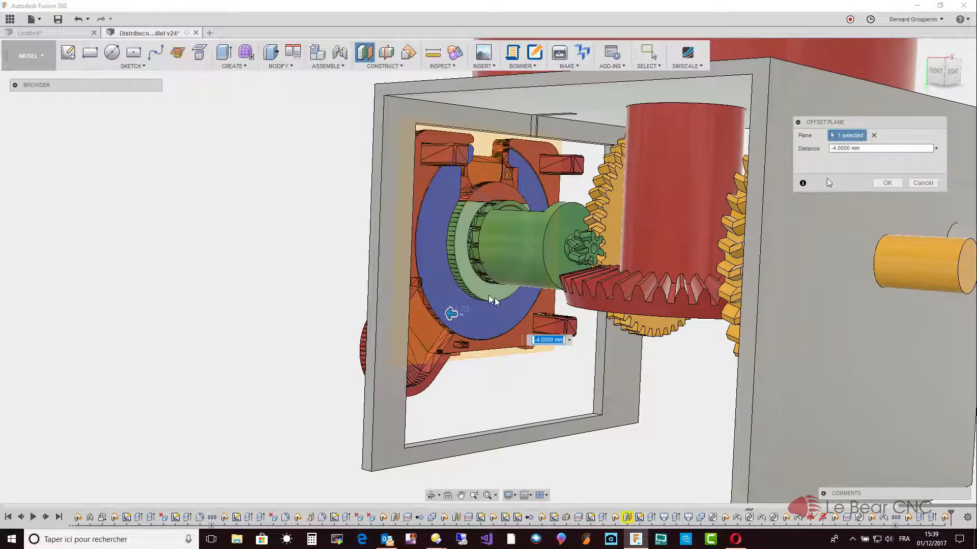
{"action": "left_click", "coordinate": [862, 148]}
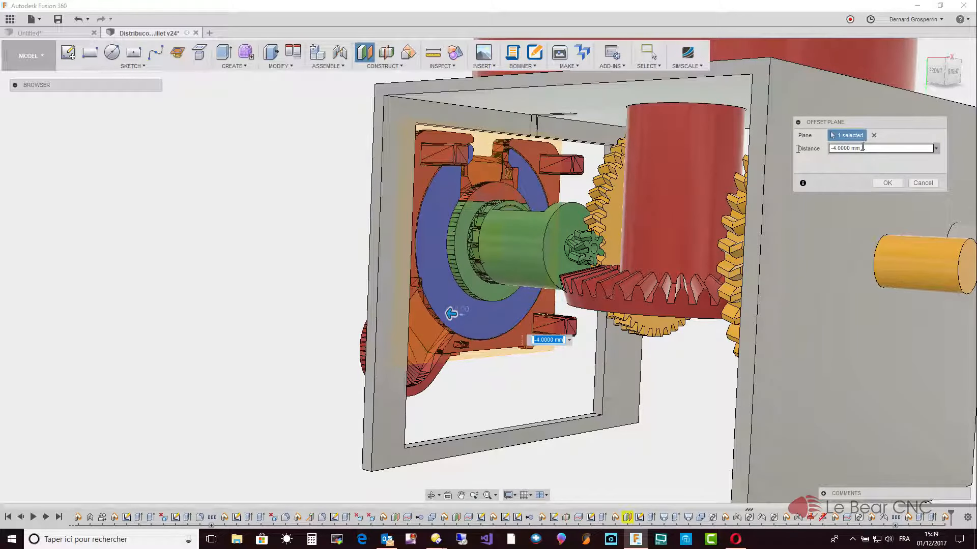
{"action": "left_click_drag", "start_coordinate": [862, 148], "coordinate": [798, 149]}
{"action": "type", "text": "0"}
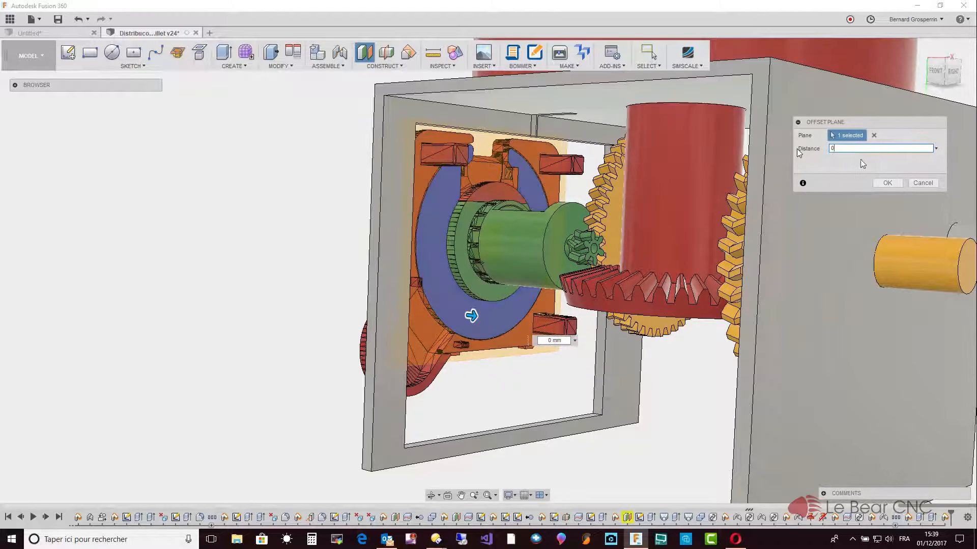
{"action": "left_click", "coordinate": [887, 182]}
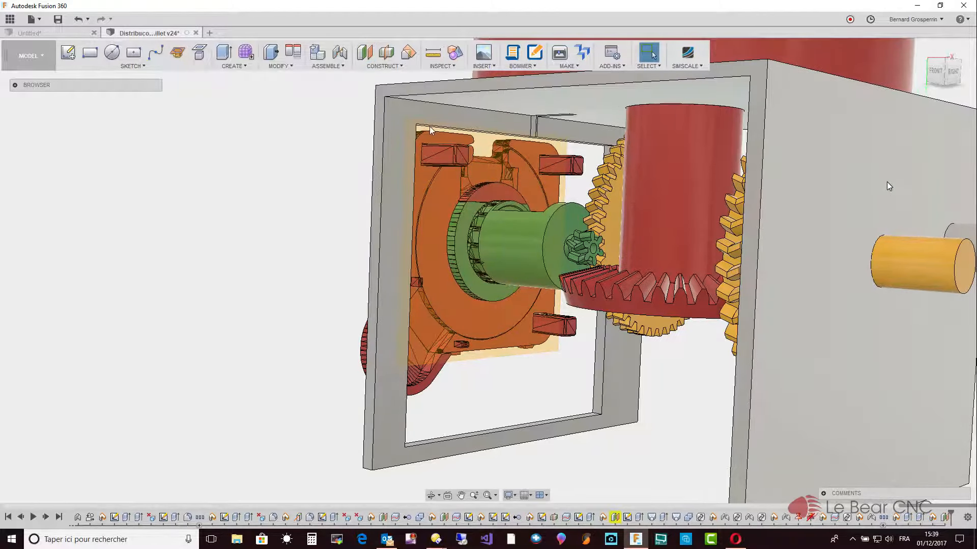
Start a new sketch on the offset plane lying on the red ring's face
{"action": "left_click", "coordinate": [134, 67]}
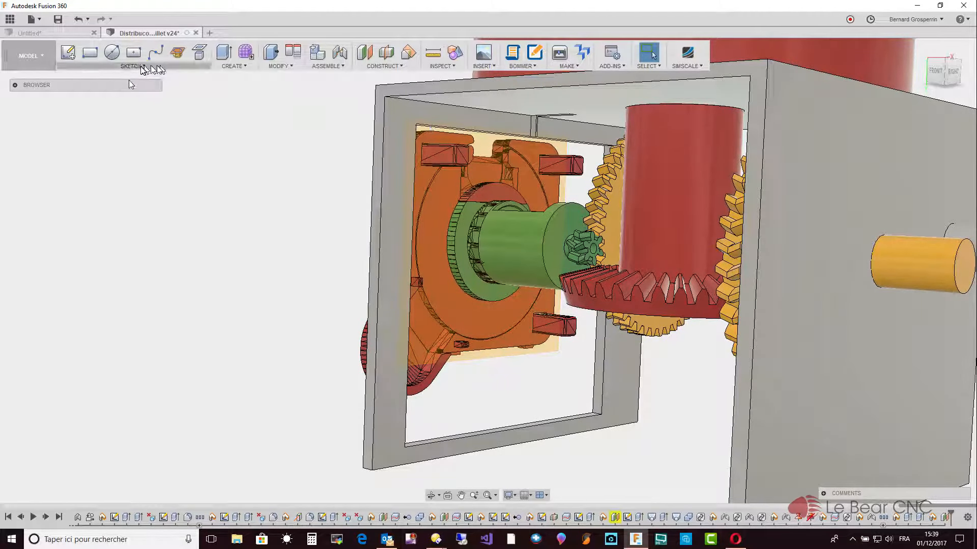
{"action": "left_click", "coordinate": [131, 81]}
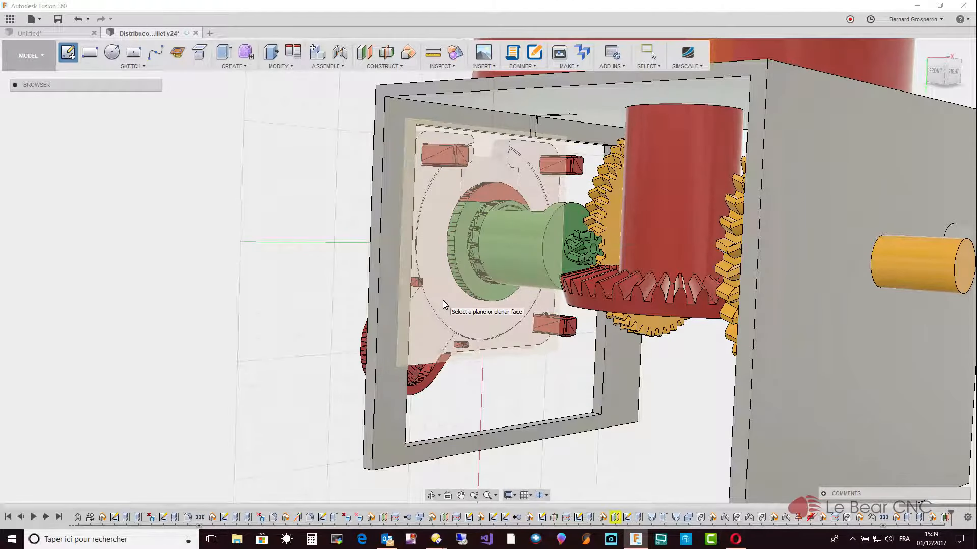
{"action": "left_click", "coordinate": [442, 301]}
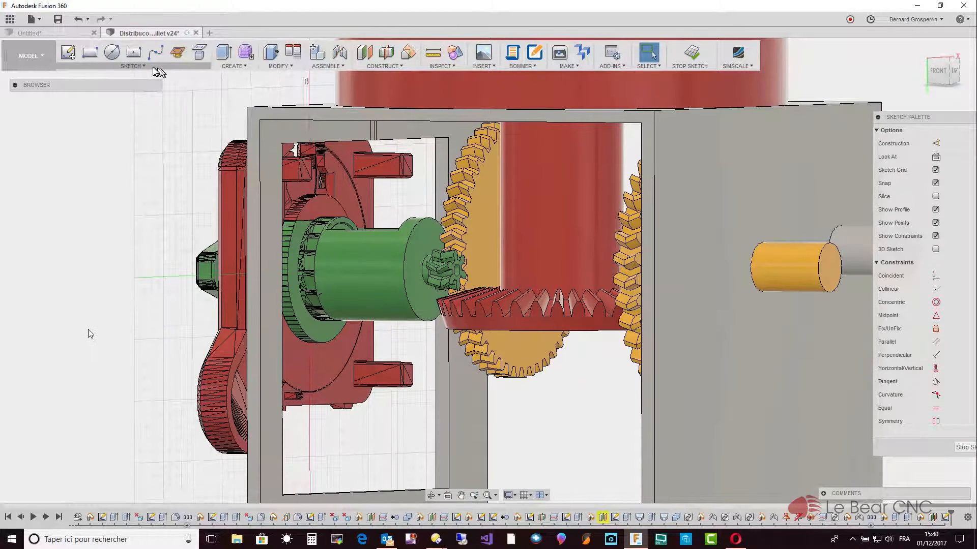
Intersect the red coin mechanism body carrying the rectangular posts with the sketch plane, filtering the selection to bodies
{"action": "left_click", "coordinate": [153, 68]}
{"action": "mouse_move", "coordinate": [88, 329]}
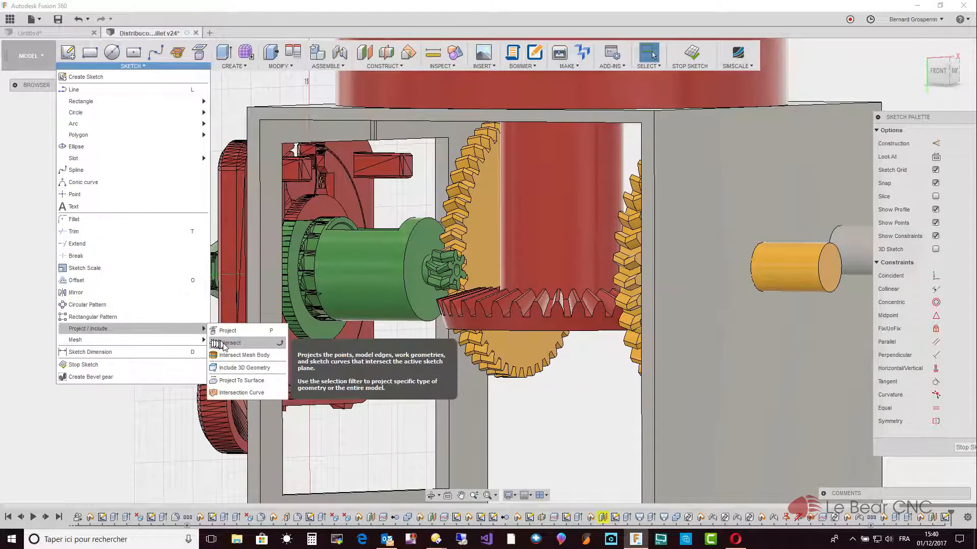
{"action": "left_click", "coordinate": [223, 342]}
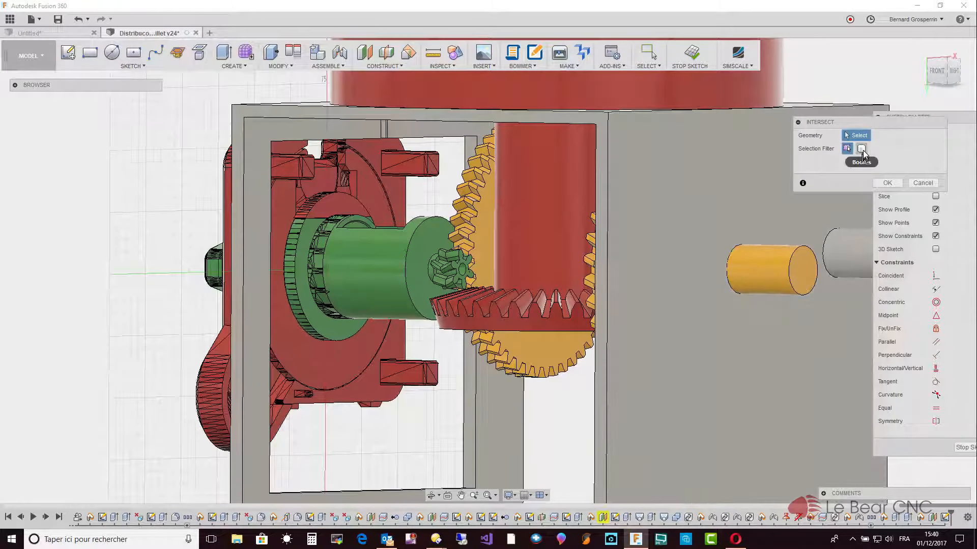
{"action": "left_click", "coordinate": [863, 150]}
{"action": "scroll", "coordinate": [560, 158], "scroll_direction": "up", "scroll_amount": 1}
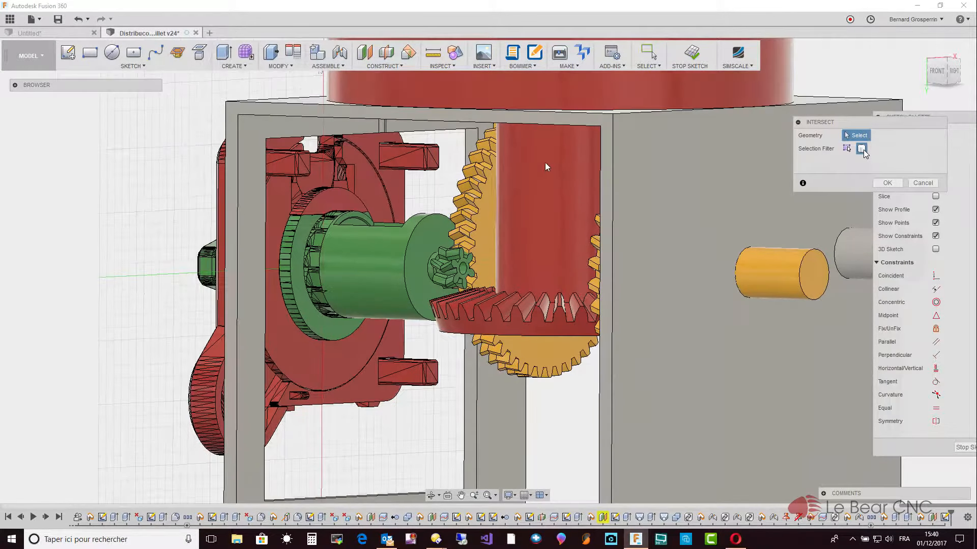
{"action": "scroll", "coordinate": [511, 162], "scroll_direction": "up", "scroll_amount": 1}
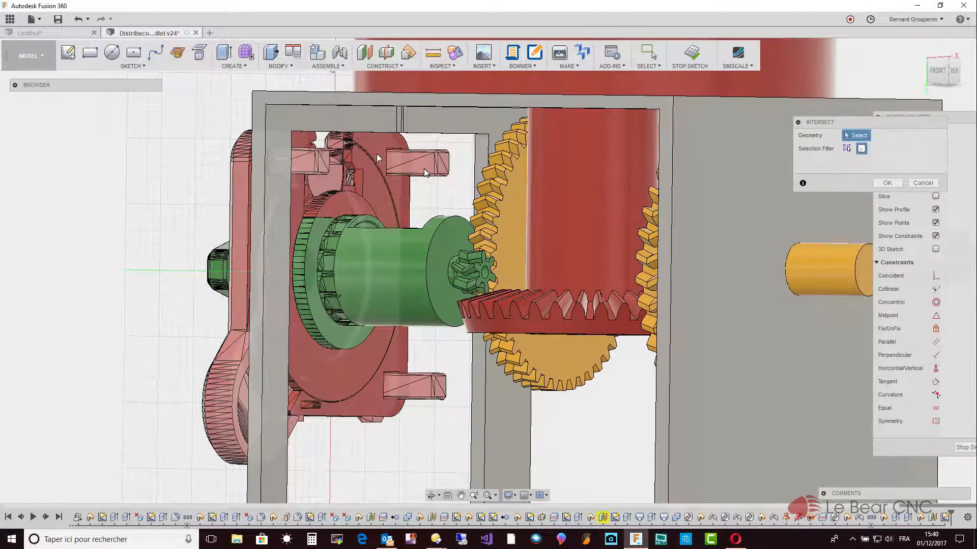
{"action": "left_click", "coordinate": [425, 173]}
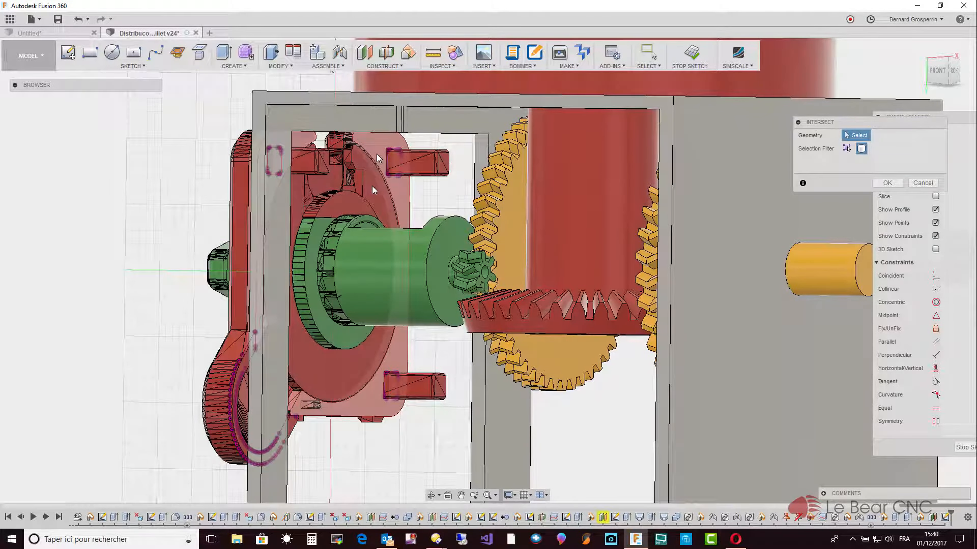
Add the mechanism's plate, ring and hub outlines to the sketch as body intersections, inspect them, and finish the Intersect command
{"action": "left_click", "coordinate": [364, 272]}
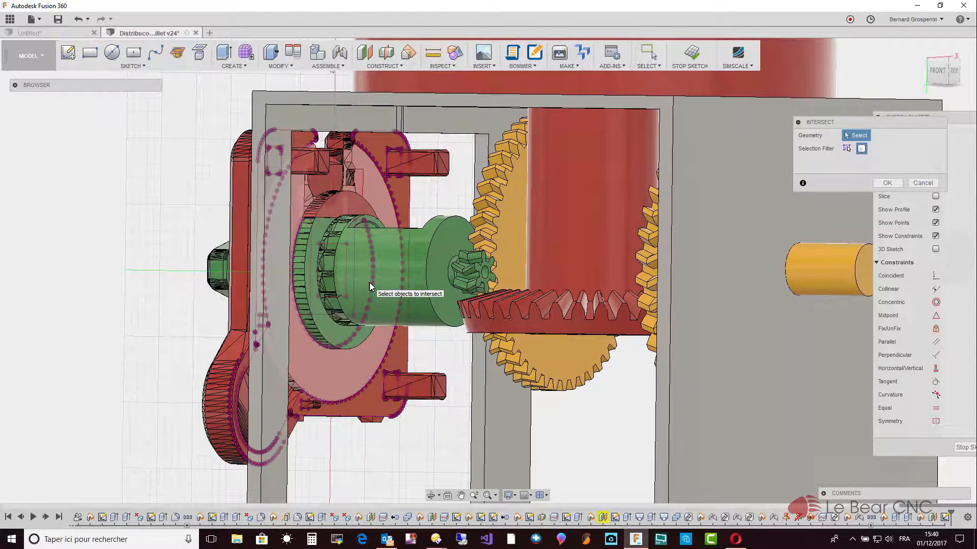
{"action": "scroll", "coordinate": [369, 283], "scroll_direction": "down", "scroll_amount": 1}
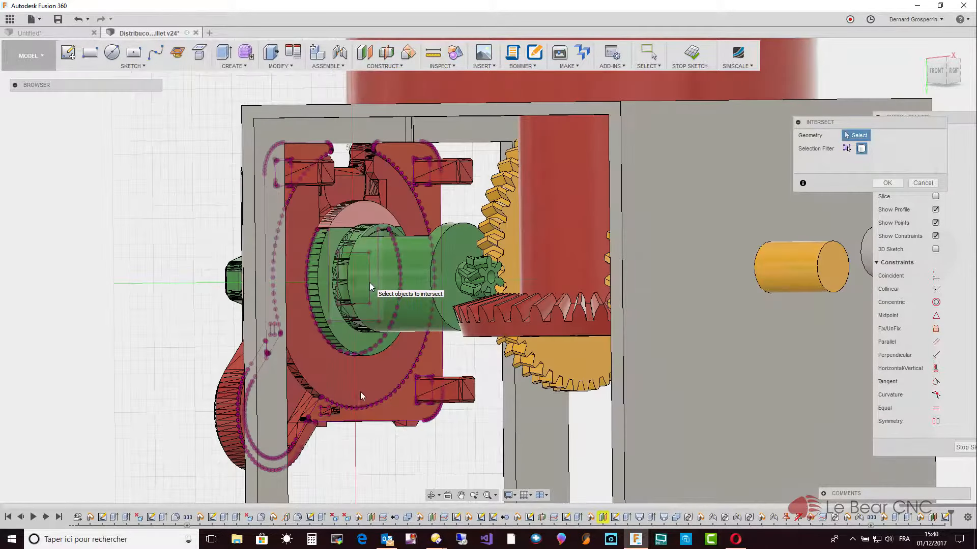
{"action": "scroll", "coordinate": [370, 283], "scroll_direction": "up", "scroll_amount": 2}
{"action": "middle_click_drag", "start_coordinate": [378, 425], "coordinate": [407, 398], "text": "shift"}
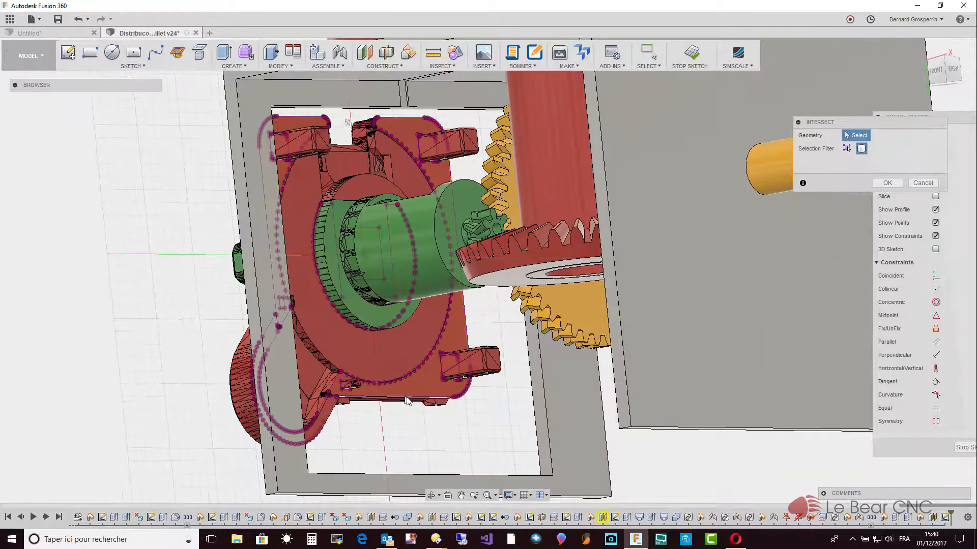
{"action": "middle_click_drag", "start_coordinate": [407, 400], "coordinate": [367, 321], "text": "shift"}
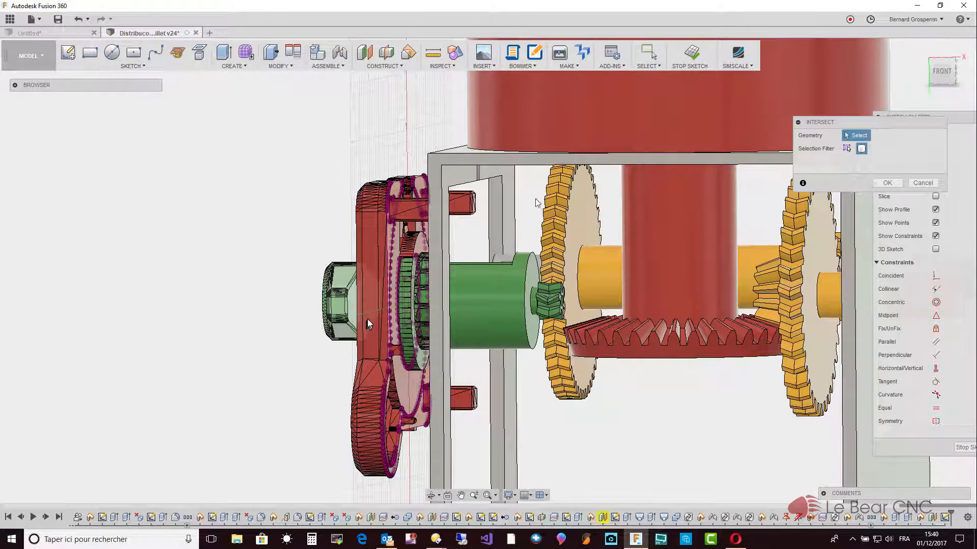
{"action": "middle_click_drag", "start_coordinate": [369, 234], "coordinate": [381, 234], "text": "shift"}
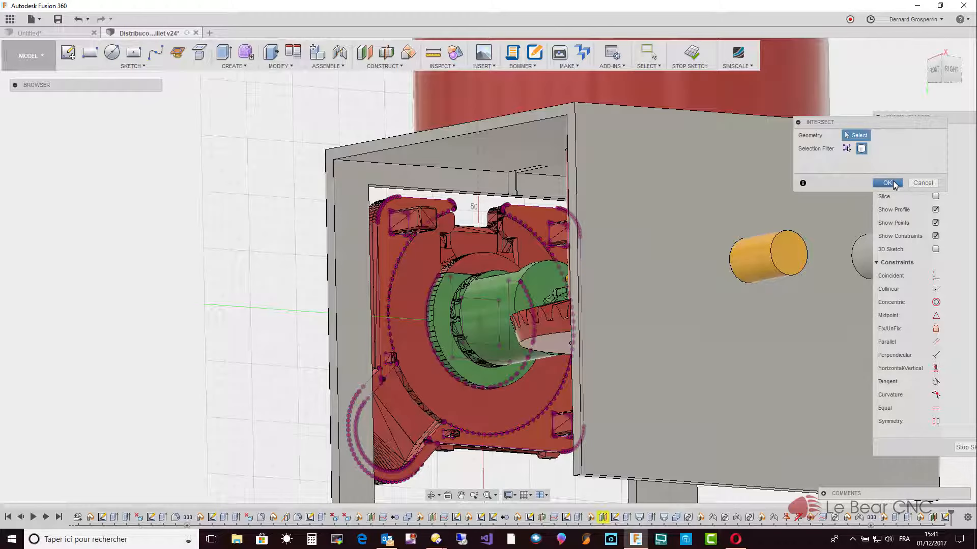
{"action": "left_click", "coordinate": [887, 184]}
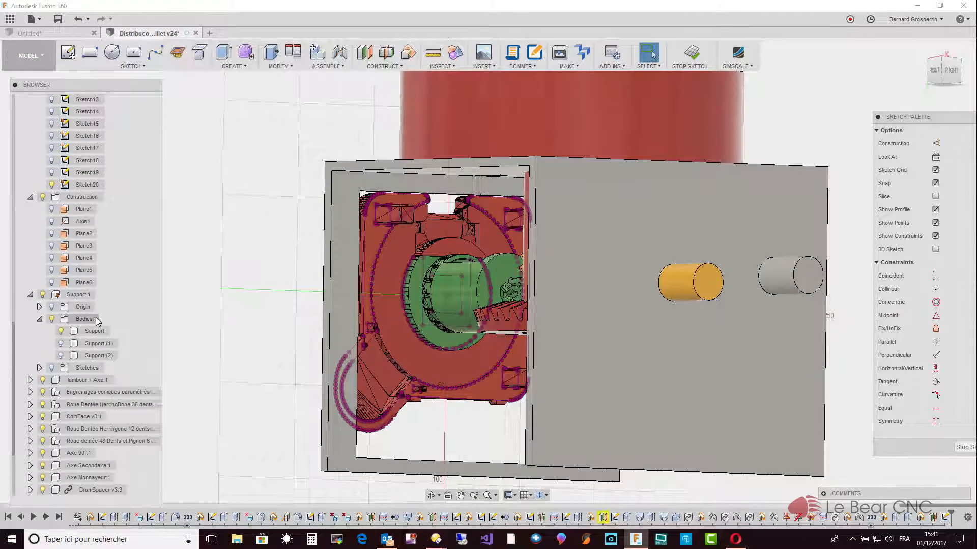
Show the Support component's sketches and move Sketch20 from the top-level sketches into the Support component
{"action": "left_click", "coordinate": [39, 368]}
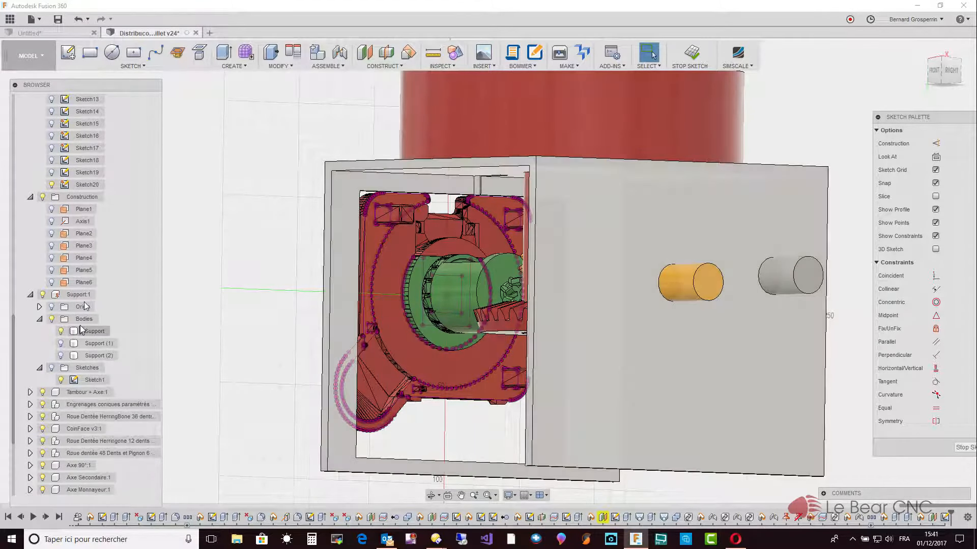
{"action": "left_click", "coordinate": [85, 187]}
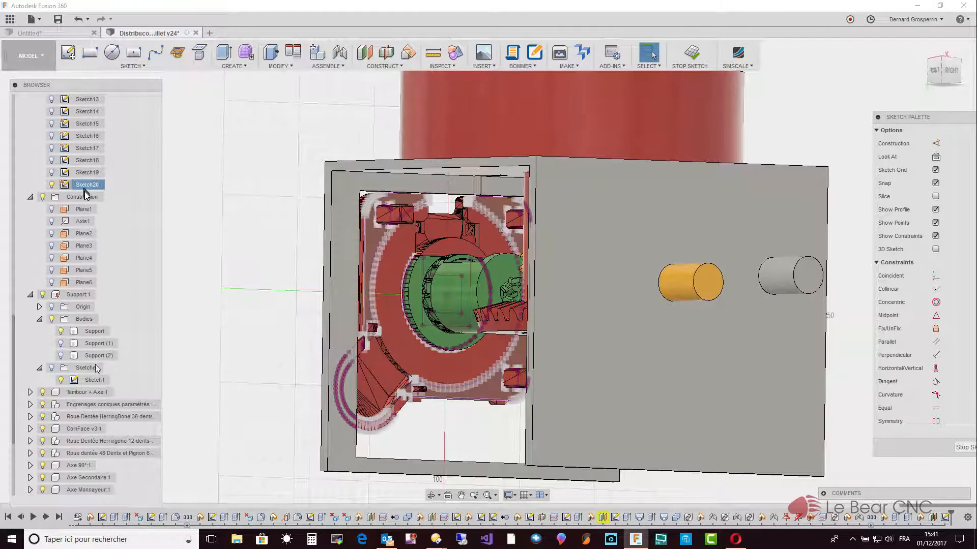
{"action": "left_click_drag", "start_coordinate": [97, 369], "coordinate": [89, 374]}
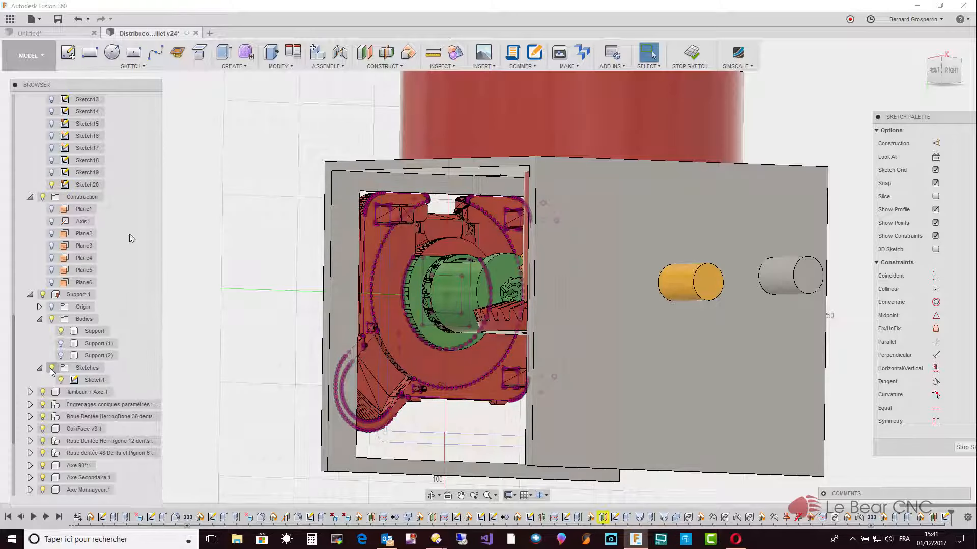
{"action": "left_click", "coordinate": [89, 186]}
{"action": "left_click_drag", "start_coordinate": [89, 191], "coordinate": [75, 381]}
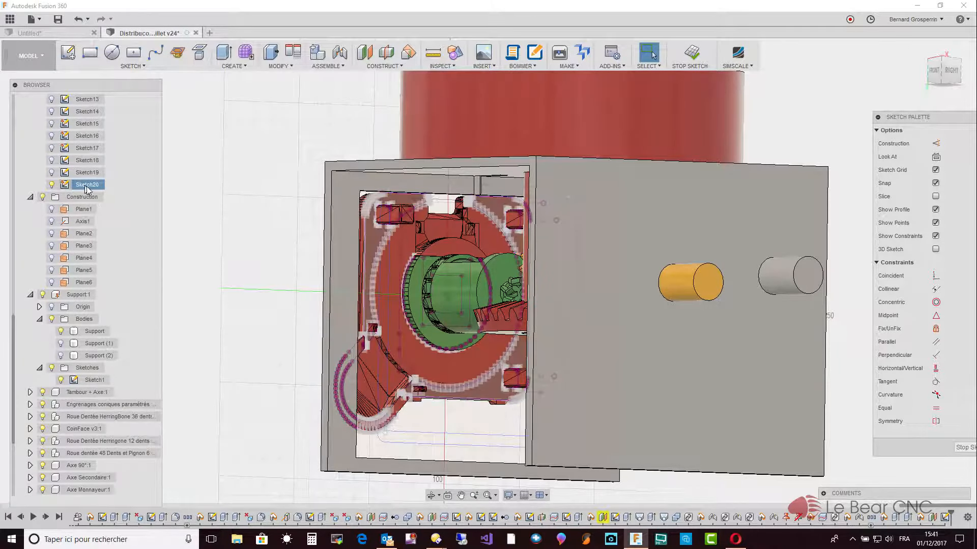
{"action": "mouse_move", "coordinate": [86, 190]}
{"action": "left_mouse_down"}
{"action": "mouse_move", "coordinate": [92, 258]}
{"action": "mouse_move", "coordinate": [78, 300]}
{"action": "left_mouse_up"}
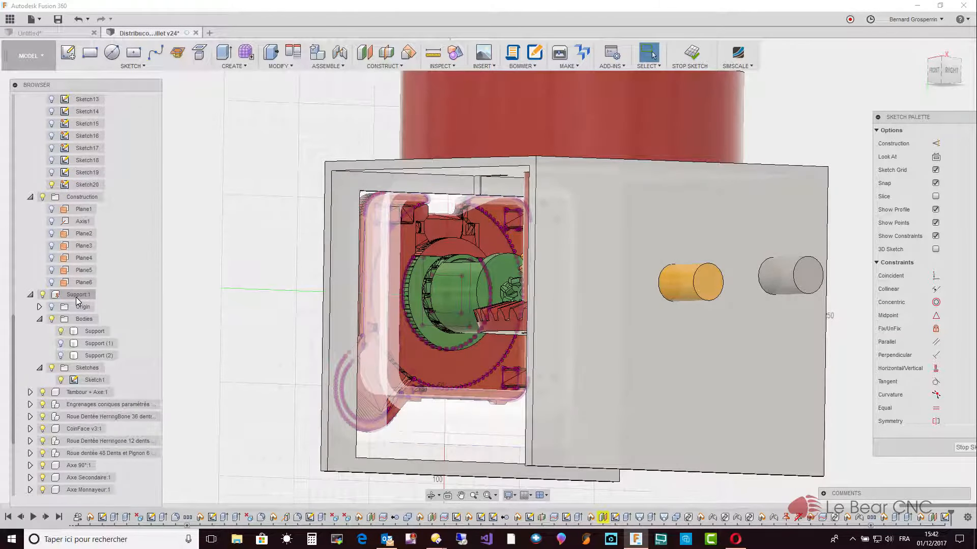
{"action": "left_click_drag", "start_coordinate": [87, 185], "coordinate": [76, 298]}
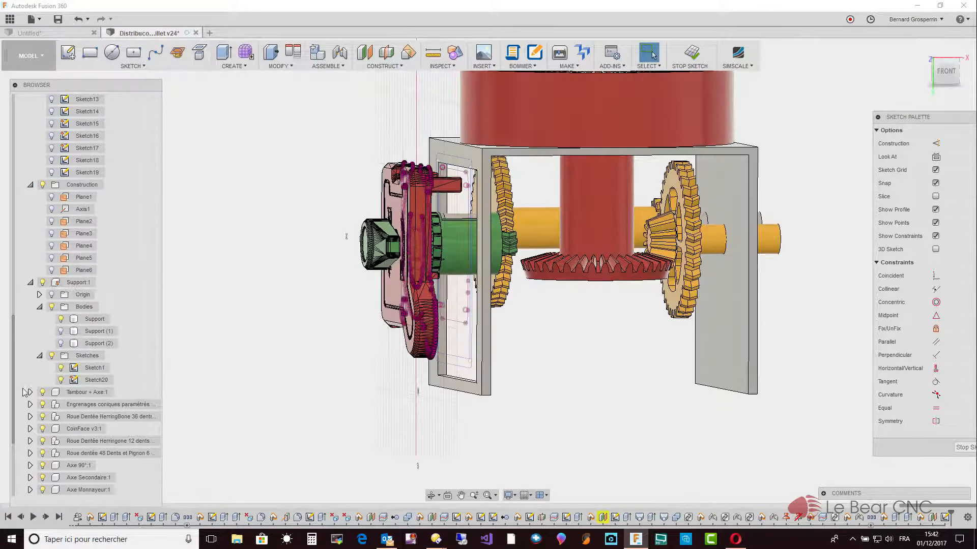
Hide the CoinFace v3 component
{"action": "left_click", "coordinate": [43, 430]}
{"action": "left_click", "coordinate": [43, 430]}
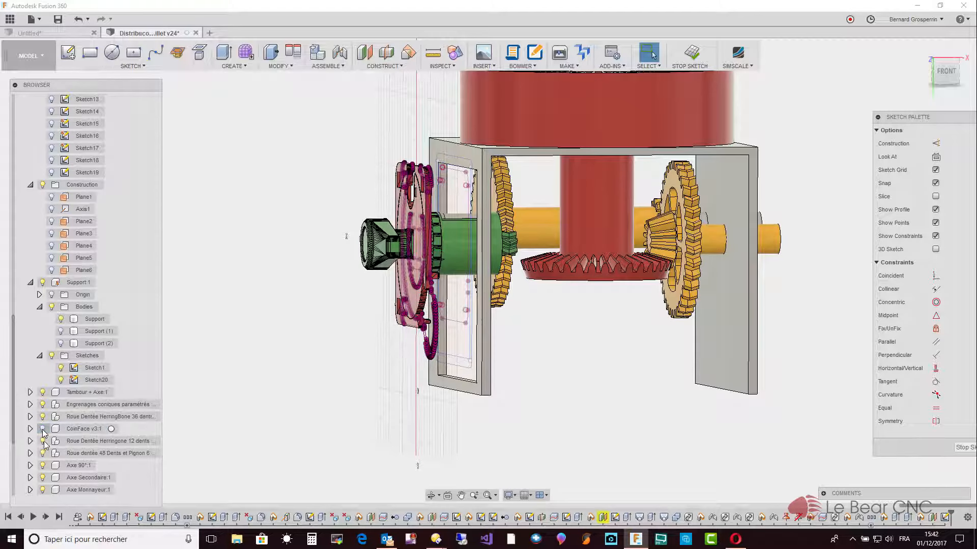
Hide the 48-tooth gear, DrumSpacer, SimpleCoinCam, CoinCamPlate and Knob components
{"action": "left_click", "coordinate": [44, 443]}
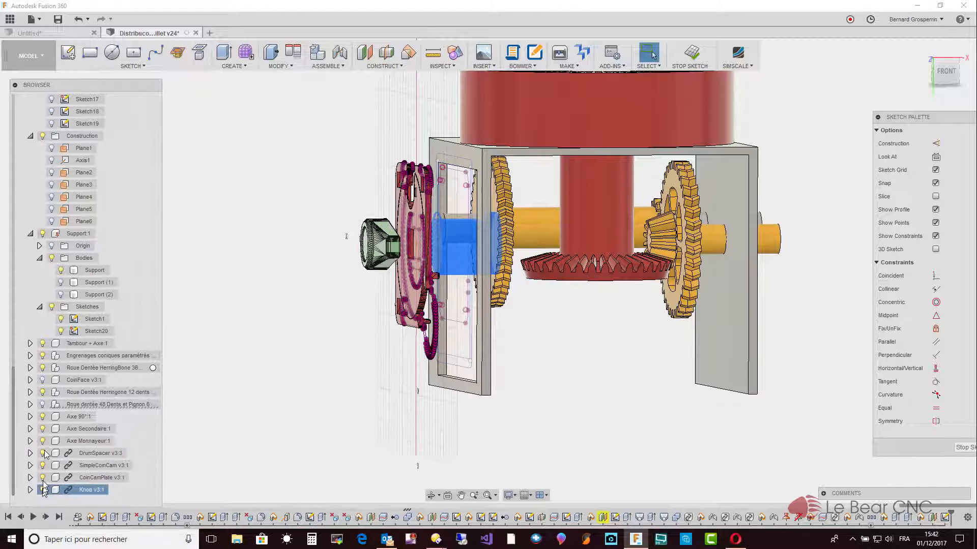
{"action": "left_click", "coordinate": [42, 490]}
{"action": "left_click", "coordinate": [42, 466]}
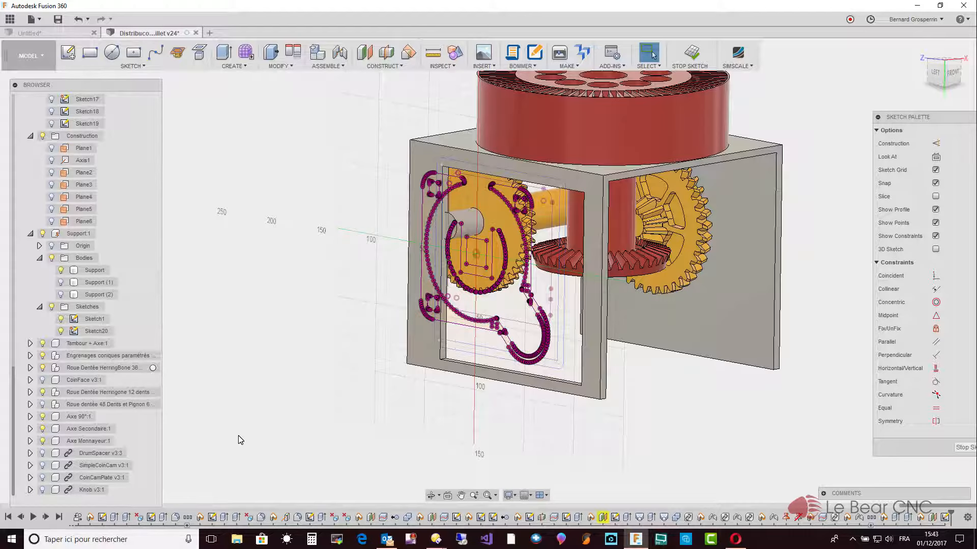
Hide Sketch1 in the Support component and select Sketch20
{"action": "left_click", "coordinate": [62, 319]}
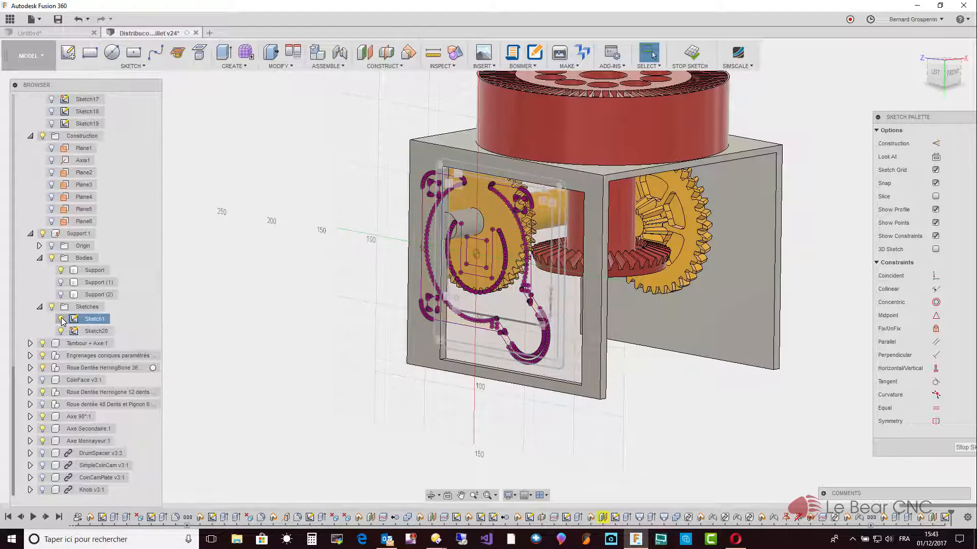
{"action": "left_click", "coordinate": [223, 344]}
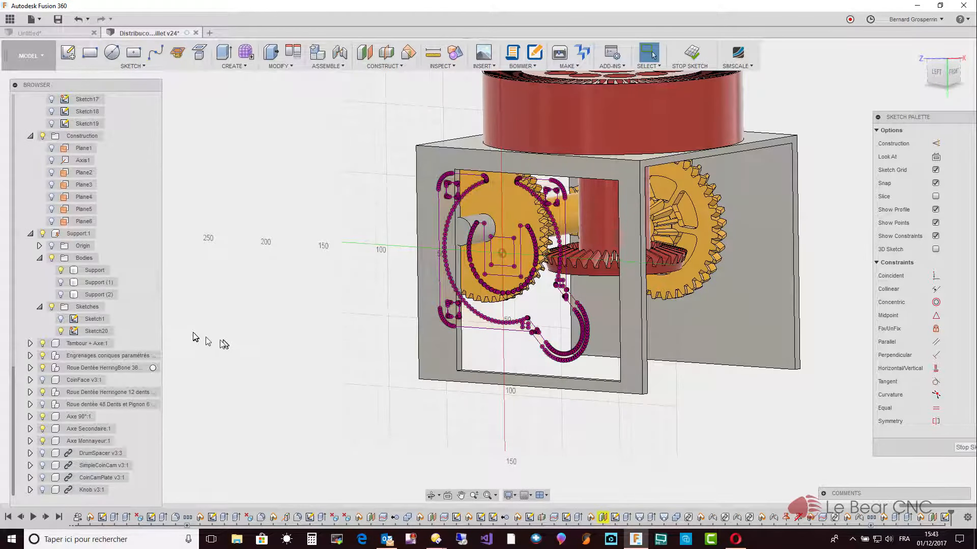
{"action": "right_click", "coordinate": [103, 336]}
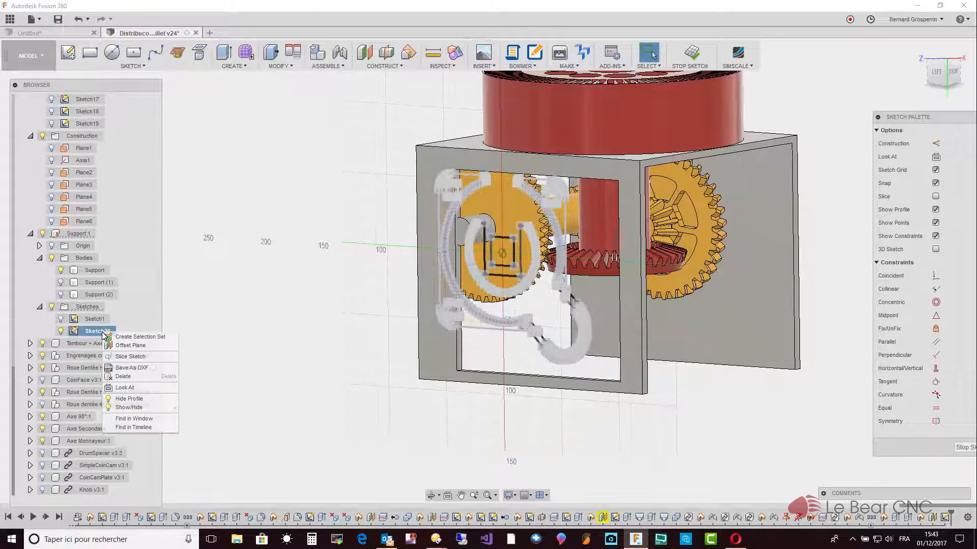
{"action": "left_click", "coordinate": [250, 315]}
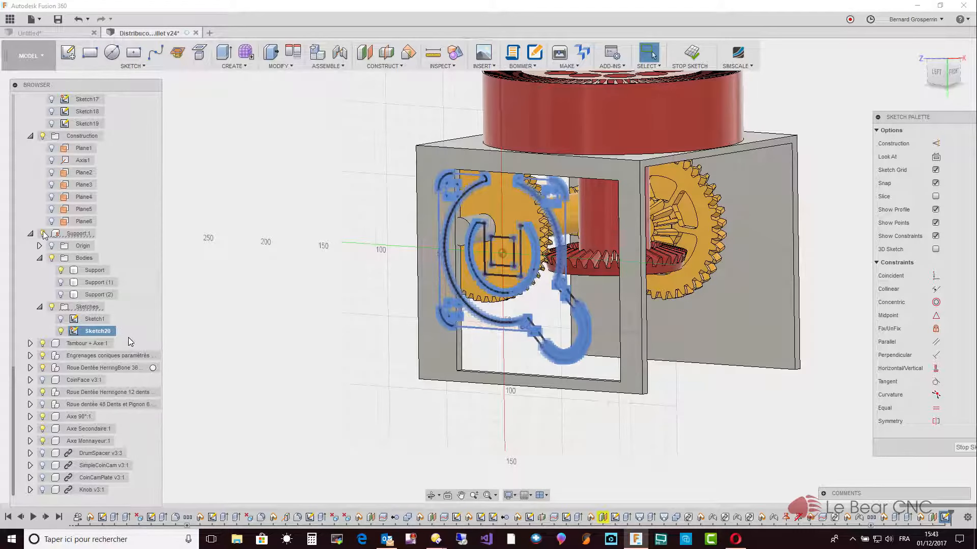
Hide all bodies of the Support component
{"action": "left_click", "coordinate": [52, 259]}
{"action": "left_click", "coordinate": [53, 259]}
{"action": "left_click", "coordinate": [52, 259]}
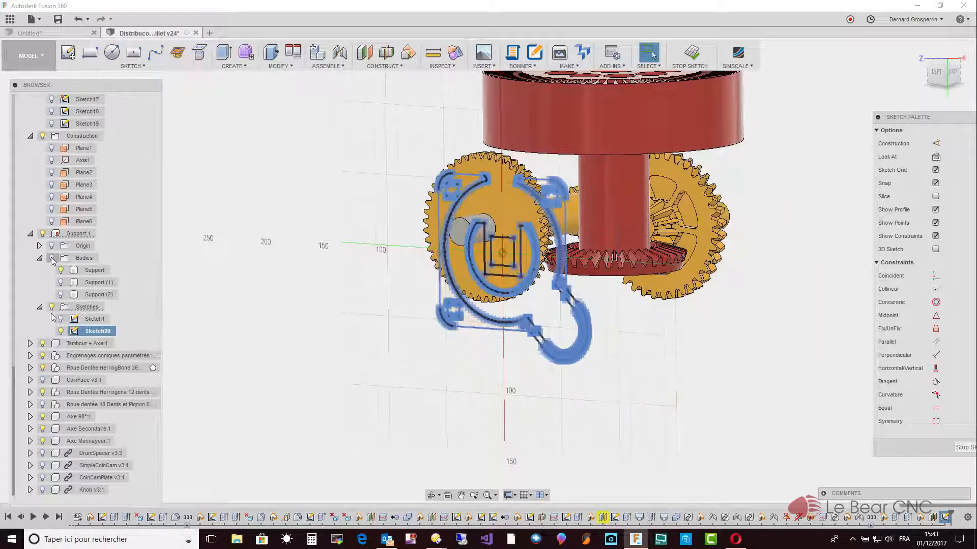
Hide the drum, the bevel and herringbone gears and the three axle components to isolate Sketch20, and clear the selection
{"action": "left_click", "coordinate": [43, 344]}
{"action": "left_click", "coordinate": [43, 356]}
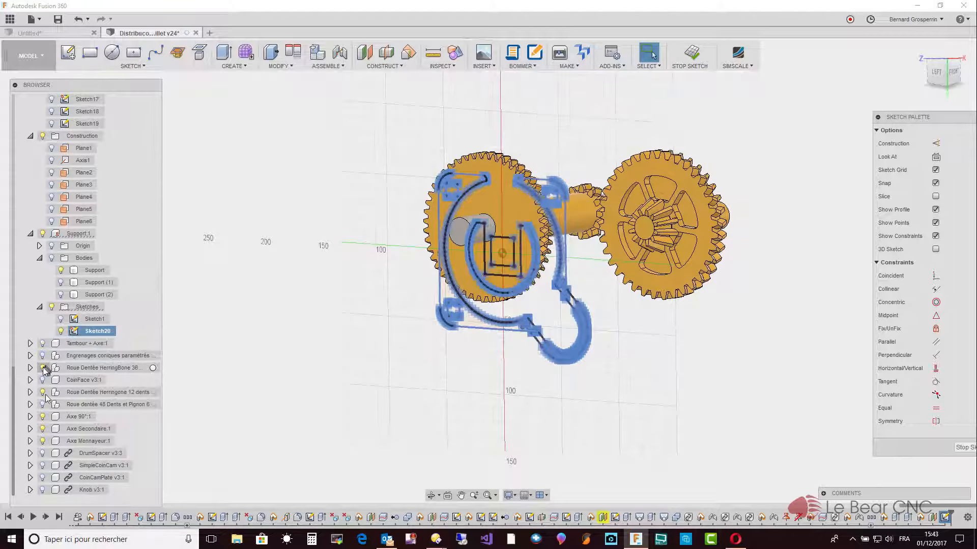
{"action": "left_click", "coordinate": [42, 368]}
{"action": "left_click", "coordinate": [43, 394]}
{"action": "left_click", "coordinate": [42, 417]}
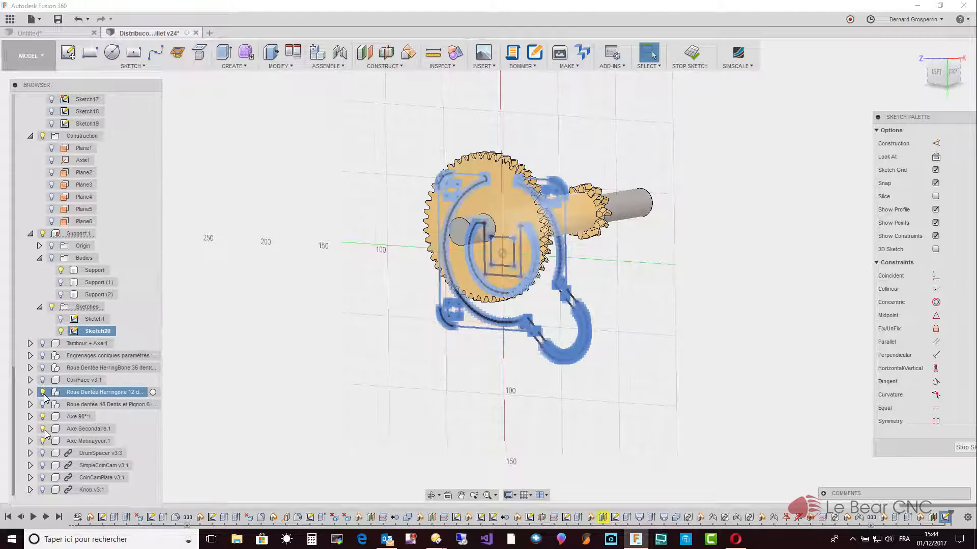
{"action": "left_click", "coordinate": [44, 429]}
{"action": "left_click", "coordinate": [44, 438]}
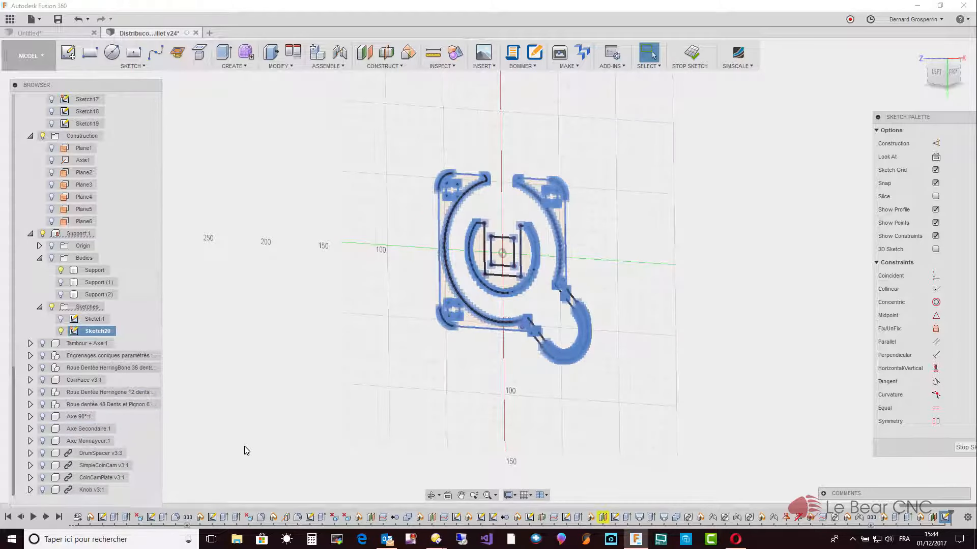
{"action": "left_click", "coordinate": [246, 450]}
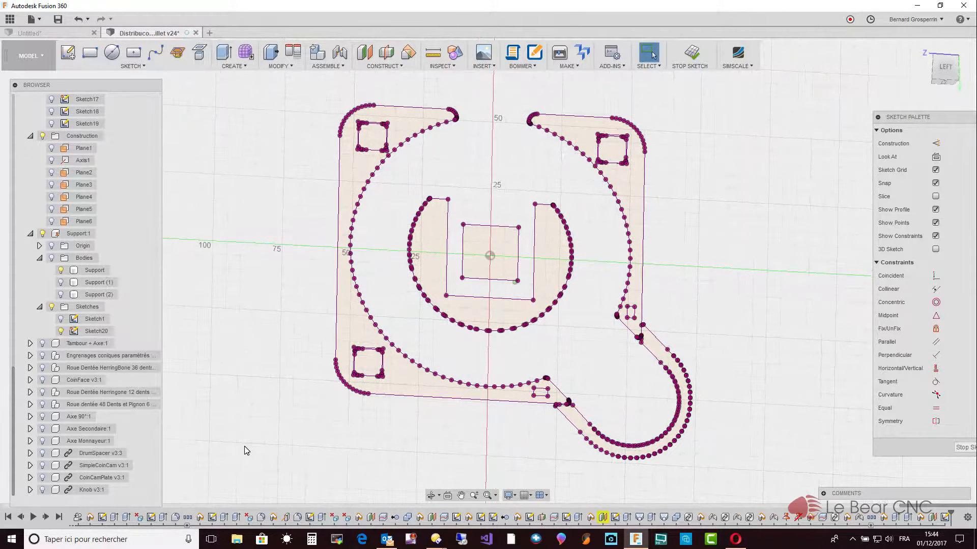
{"action": "mouse_move", "coordinate": [945, 60]}
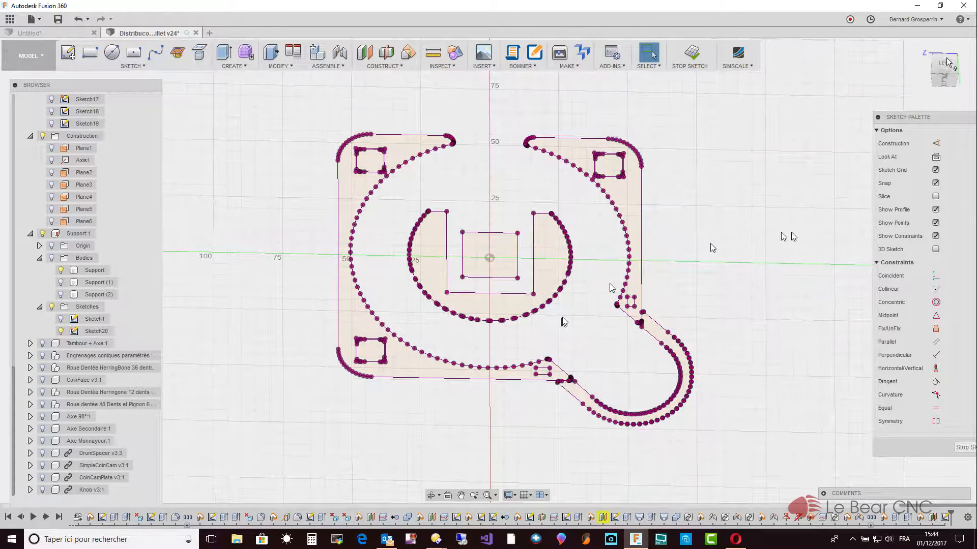
{"action": "left_click", "coordinate": [945, 61]}
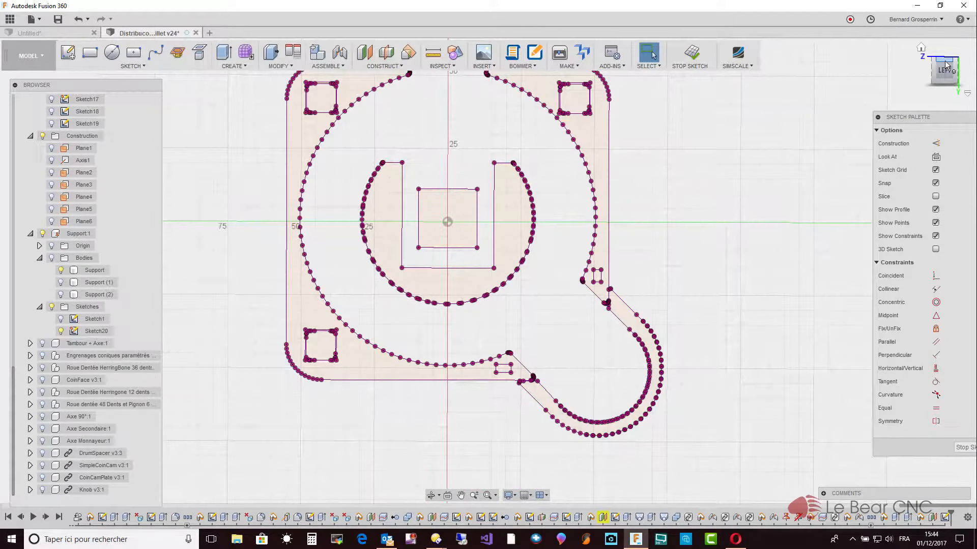
Open the EuroBodyMachine design from the project and measure the distance between the two long edges of the body plate's lip
{"action": "left_click", "coordinate": [9, 19]}
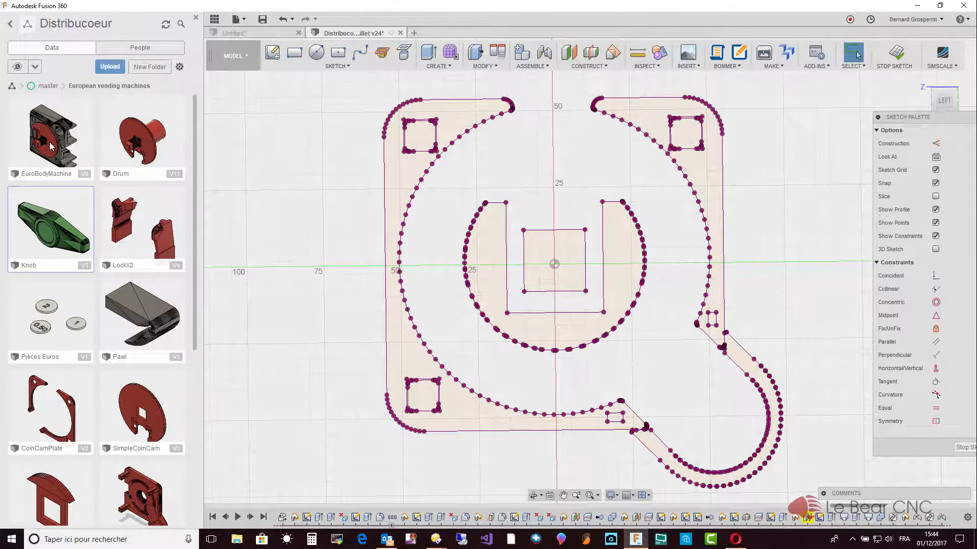
{"action": "double_click", "coordinate": [51, 144]}
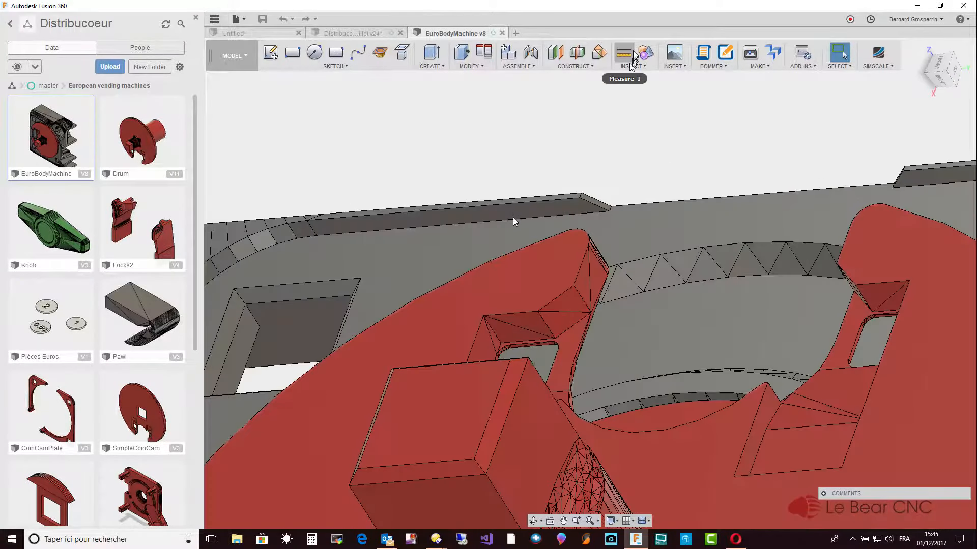
{"action": "left_click", "coordinate": [631, 54]}
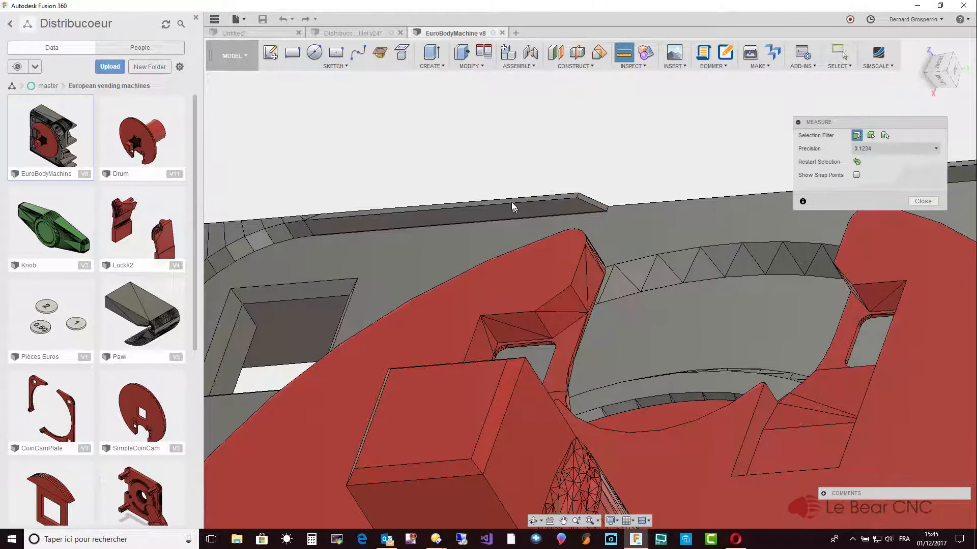
{"action": "left_click", "coordinate": [512, 205]}
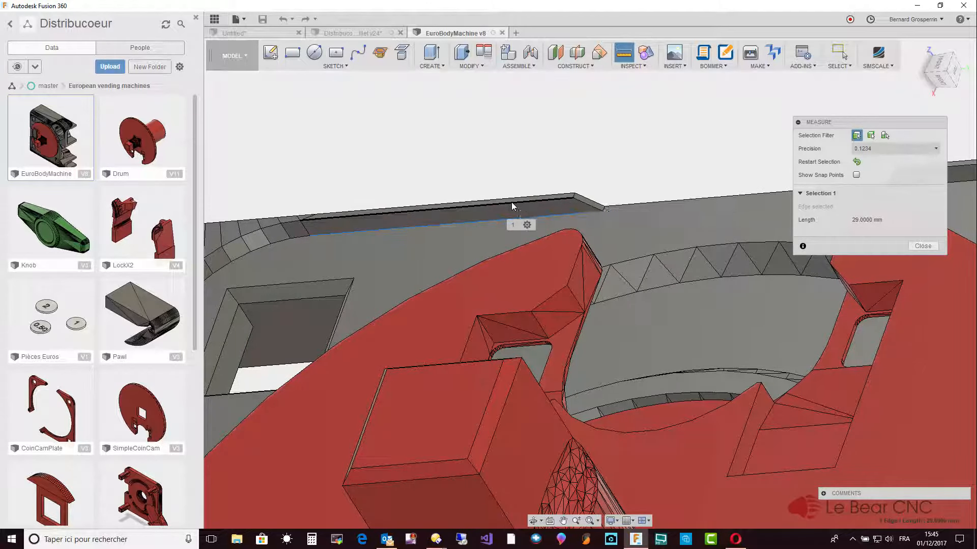
{"action": "left_click", "coordinate": [511, 204]}
Examine the machine body's front plate, square holes, side walls and coin opening from several angles, and end the measurement
{"action": "middle_click_drag", "start_coordinate": [511, 205], "coordinate": [471, 323], "text": "shift"}
{"action": "scroll", "coordinate": [473, 326], "scroll_direction": "down", "scroll_amount": 3}
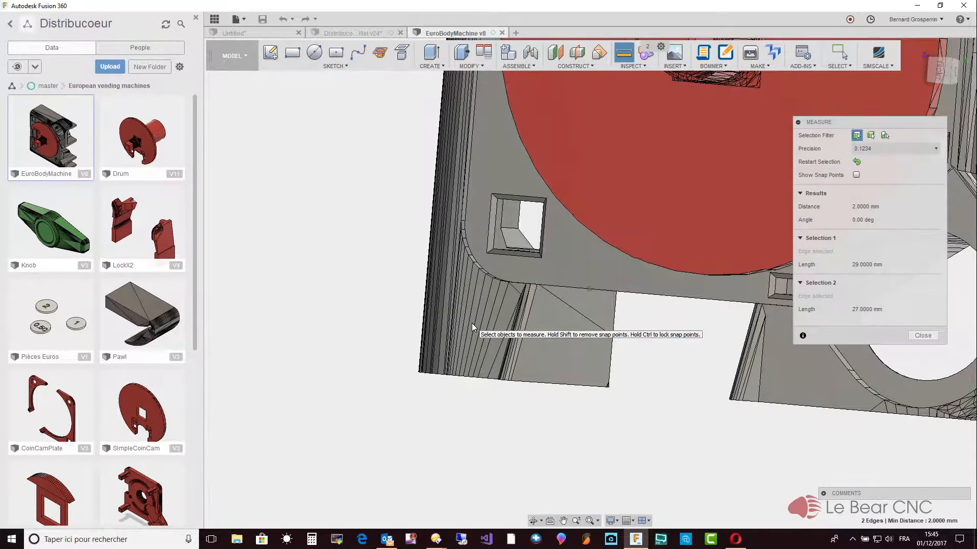
{"action": "scroll", "coordinate": [472, 323], "scroll_direction": "down", "scroll_amount": 3}
{"action": "middle_click_drag", "start_coordinate": [472, 323], "coordinate": [472, 327], "text": "shift"}
{"action": "middle_click_drag", "start_coordinate": [477, 95], "coordinate": [683, 334], "text": "shift"}
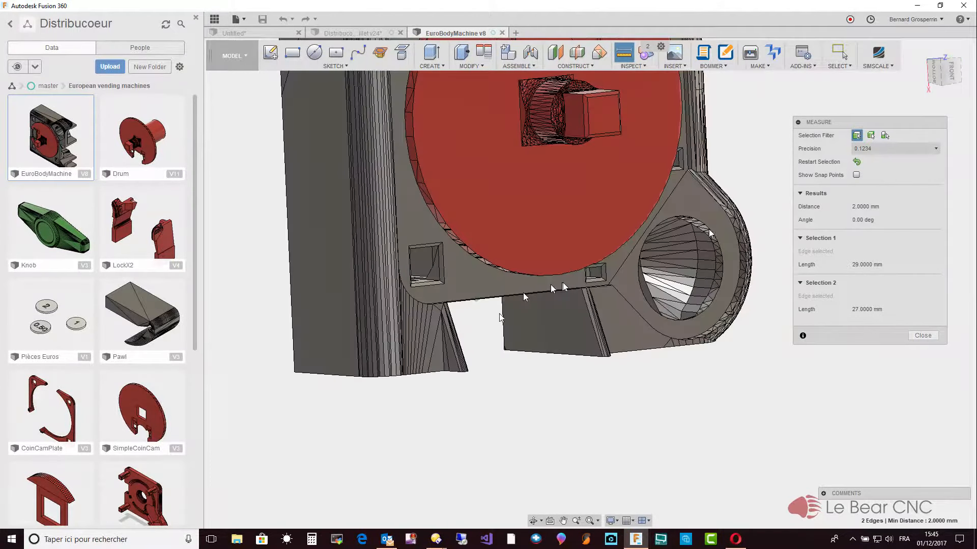
{"action": "middle_click_drag", "start_coordinate": [731, 179], "coordinate": [718, 215], "text": "shift"}
{"action": "scroll", "coordinate": [718, 215], "scroll_direction": "down", "scroll_amount": 2}
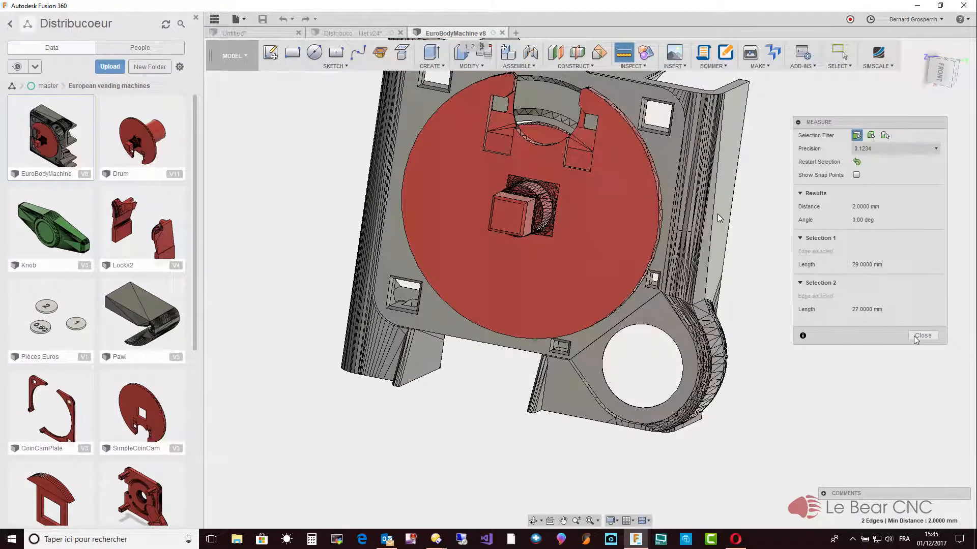
{"action": "left_click", "coordinate": [915, 338]}
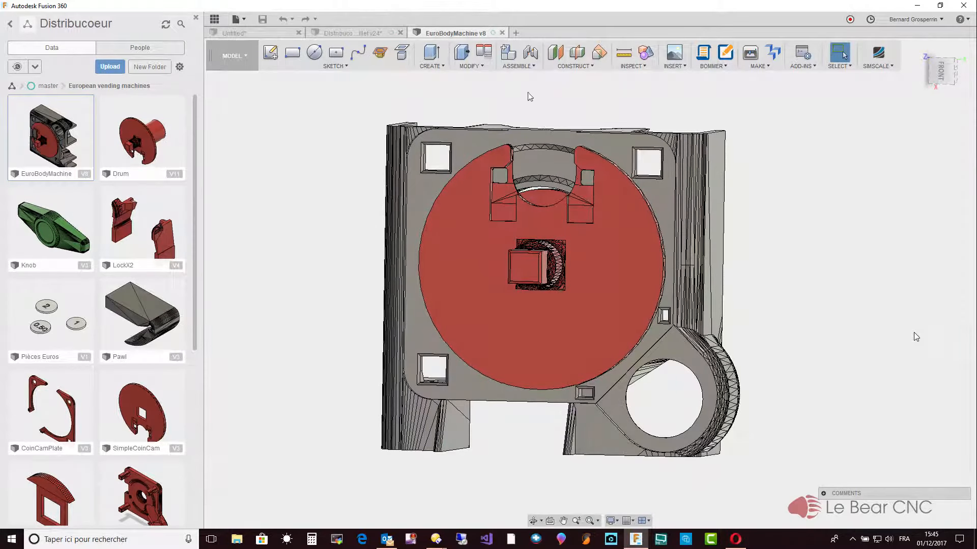
{"action": "middle_click_drag", "start_coordinate": [914, 333], "coordinate": [835, 302], "text": "shift"}
{"action": "scroll", "coordinate": [717, 148], "scroll_direction": "up", "scroll_amount": 4}
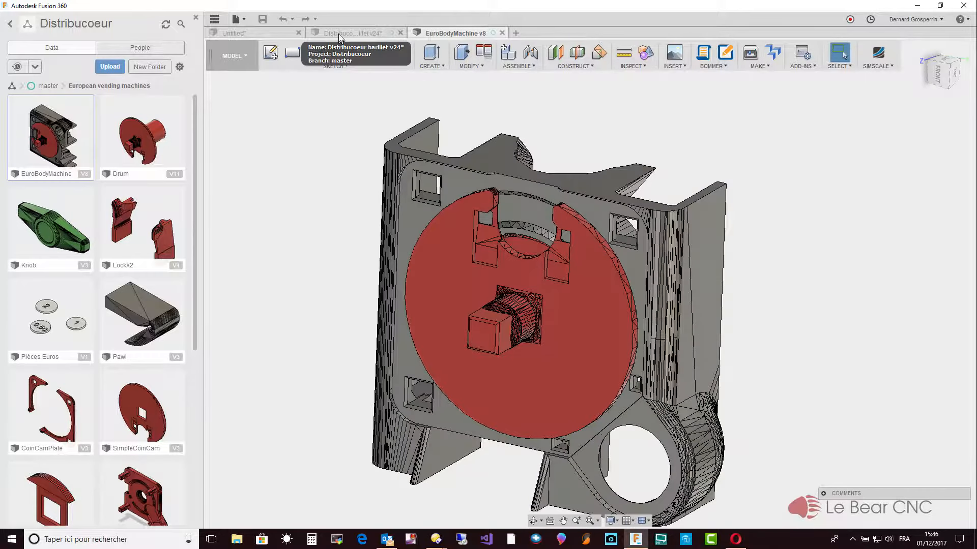
Switch back to the Distribucoeur barillet design and select the coin mechanism plate's long straight outer edge in the sketch
{"action": "left_click", "coordinate": [340, 34]}
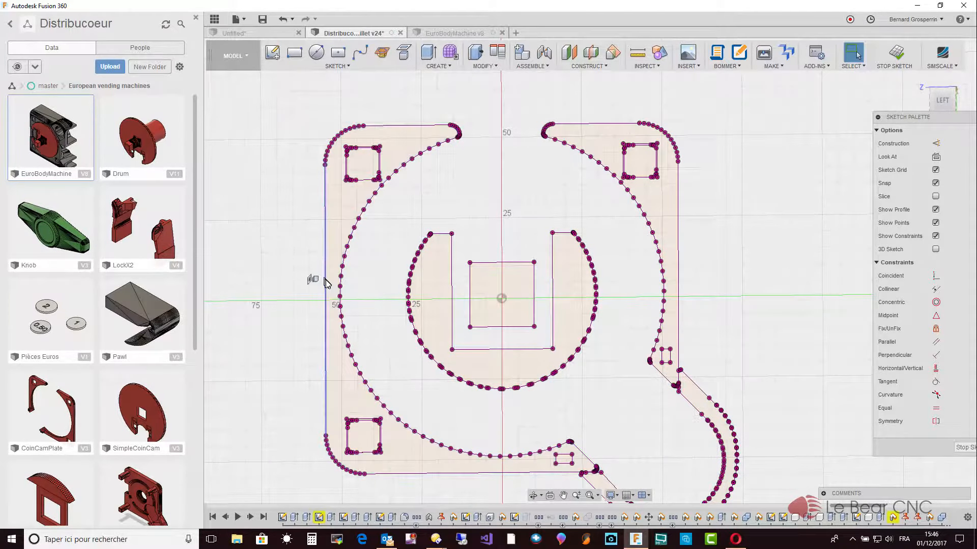
{"action": "double_click", "coordinate": [326, 283]}
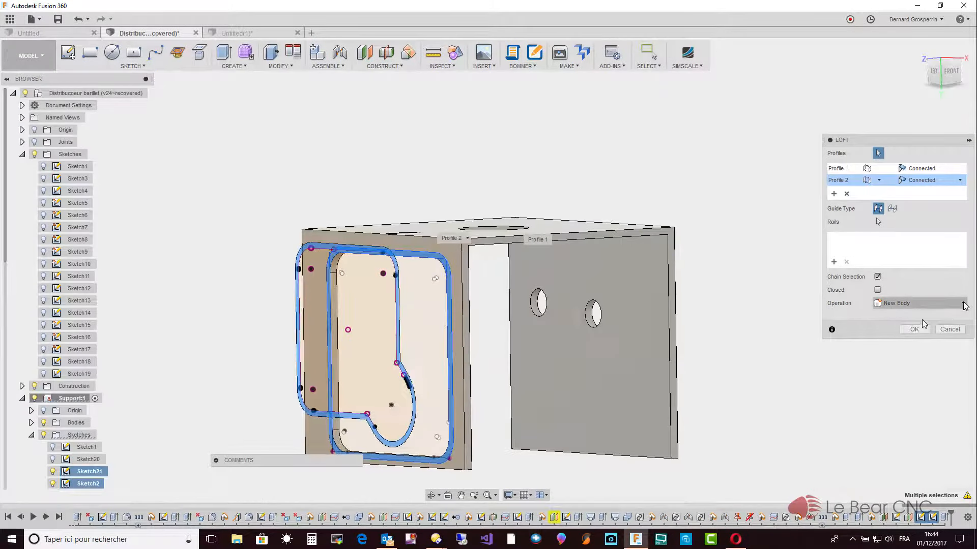
Set the loft between Sketch21 and Sketch2 to Join with a centerline guide, without chain selection, trying the Closed option along the way
{"action": "left_click", "coordinate": [964, 305]}
{"action": "left_click", "coordinate": [922, 324]}
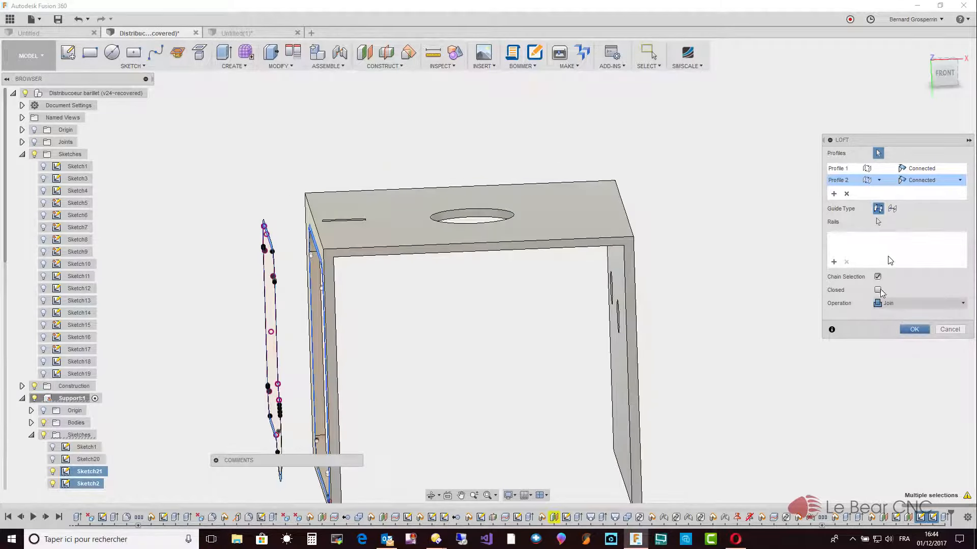
{"action": "left_click", "coordinate": [878, 290]}
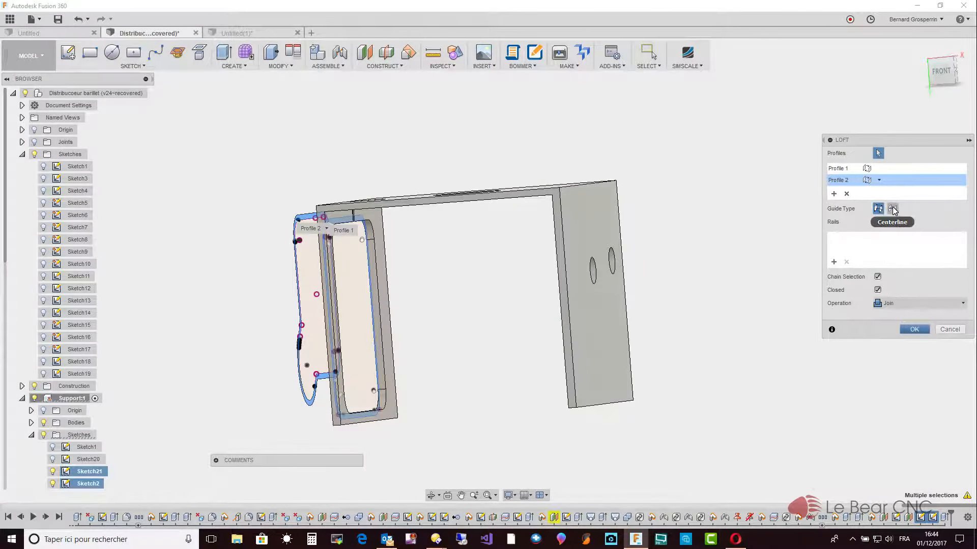
{"action": "left_click", "coordinate": [893, 208]}
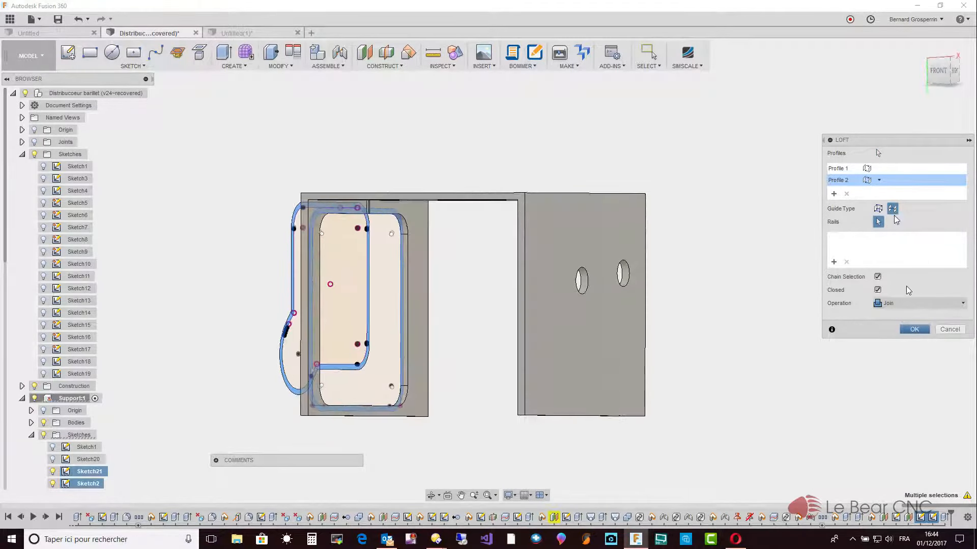
{"action": "left_click", "coordinate": [878, 277]}
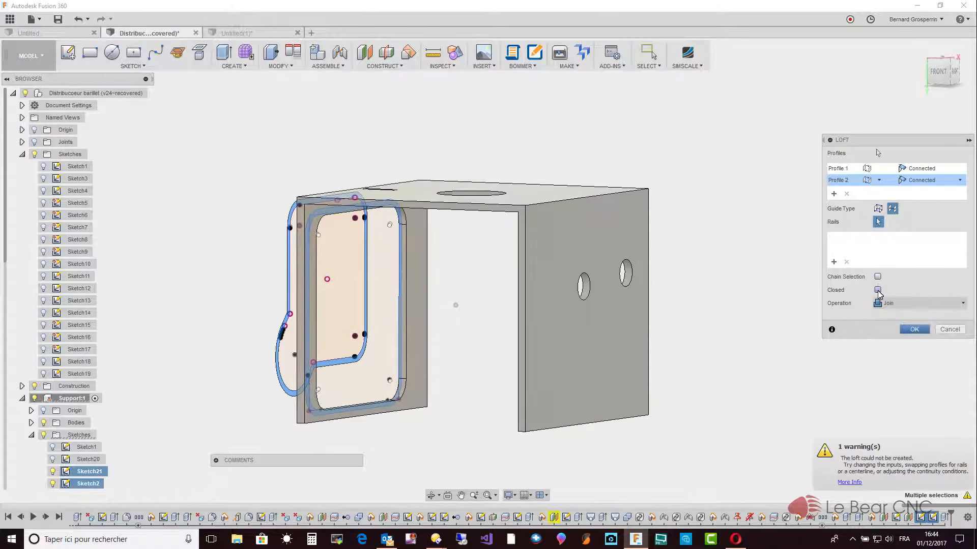
{"action": "left_click", "coordinate": [877, 290]}
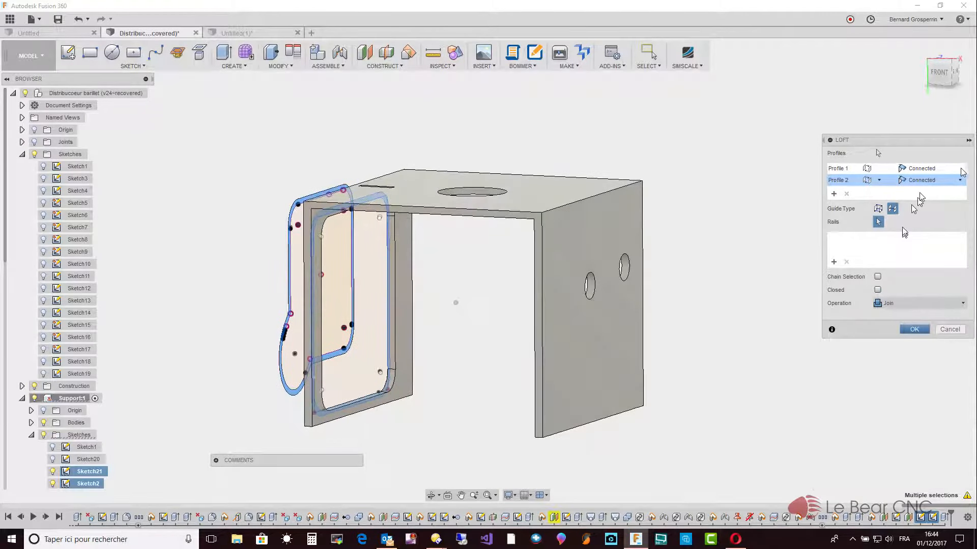
Set the end condition of both loft profiles to Direction
{"action": "left_click", "coordinate": [957, 169]}
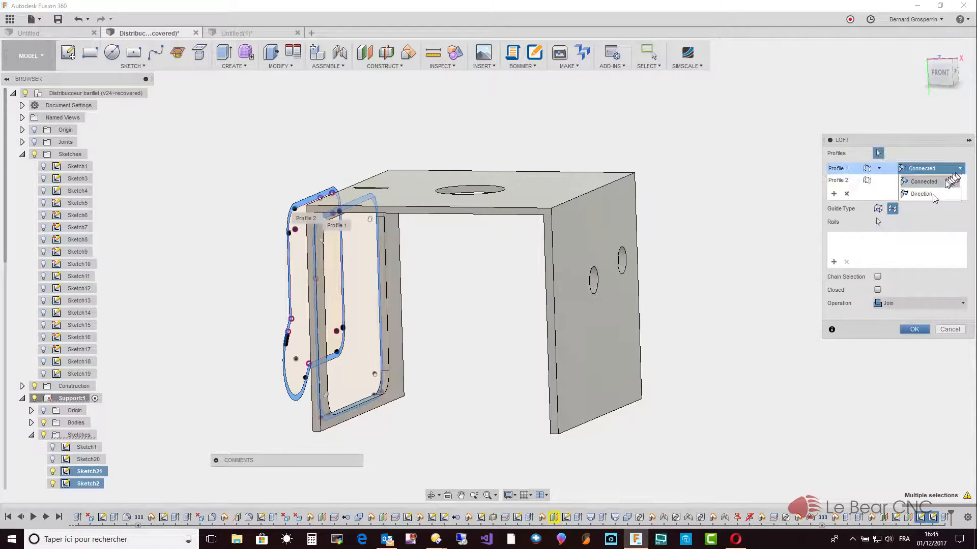
{"action": "left_click", "coordinate": [934, 196]}
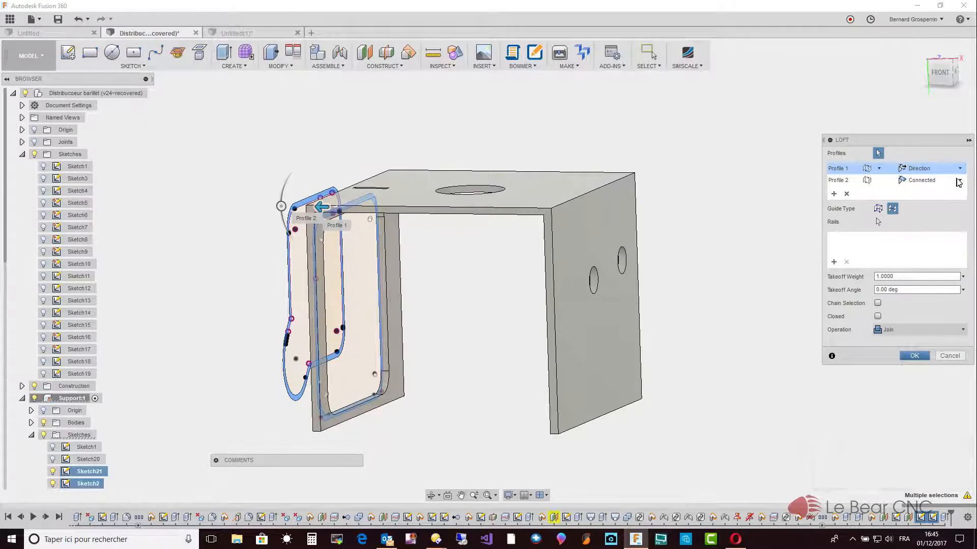
{"action": "left_click", "coordinate": [958, 181]}
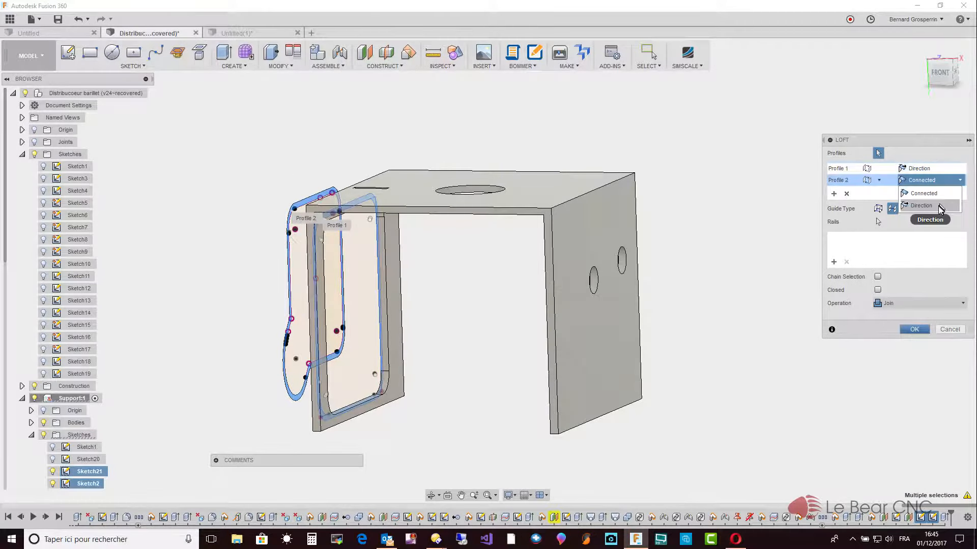
{"action": "left_click", "coordinate": [940, 208]}
Inspect the two loft profiles against the support frame and set Profile 2's end condition back to Connected
{"action": "middle_click_drag", "start_coordinate": [545, 365], "coordinate": [743, 285], "text": "shift"}
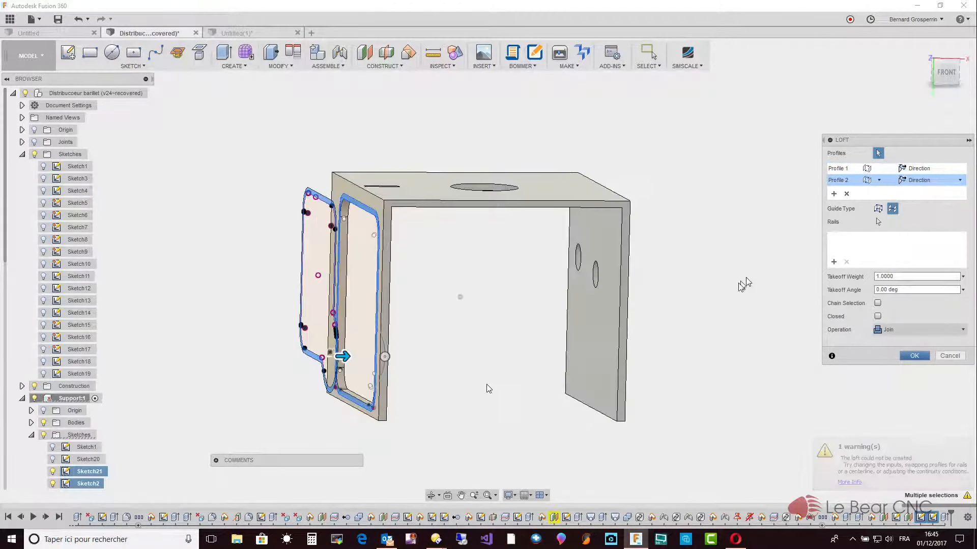
{"action": "middle_click_drag", "start_coordinate": [664, 322], "coordinate": [818, 242], "text": "shift"}
{"action": "middle_click_drag", "start_coordinate": [489, 388], "coordinate": [941, 195], "text": "shift"}
{"action": "left_click", "coordinate": [958, 180]}
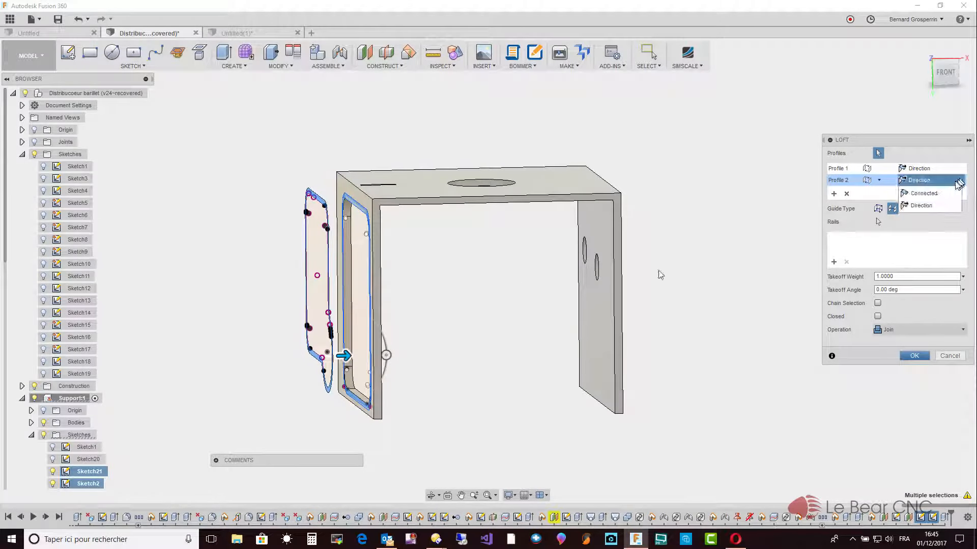
{"action": "left_click", "coordinate": [943, 196]}
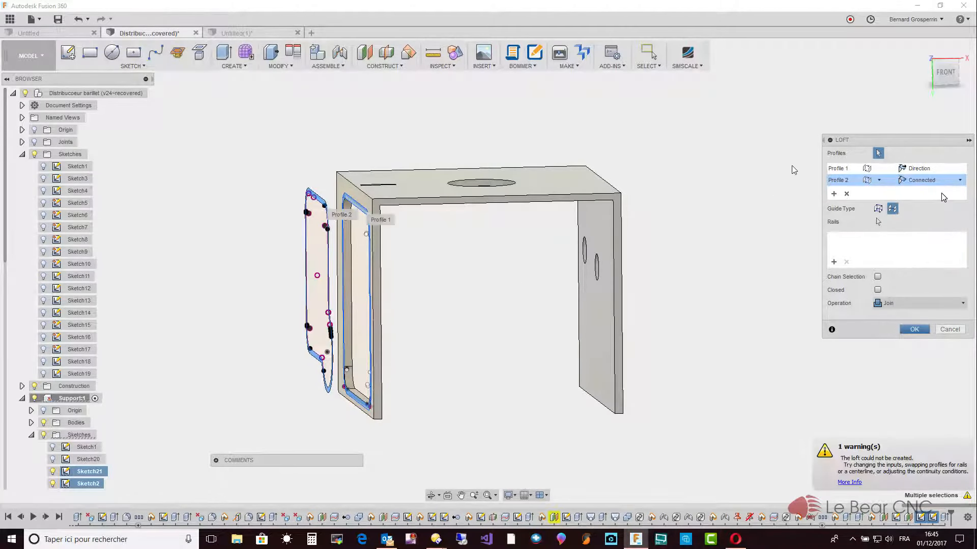
Try a takeoff weight of 2.0666 on the loft's Profile 1 with Direction as its end condition, and cancel the loft
{"action": "left_click", "coordinate": [932, 168]}
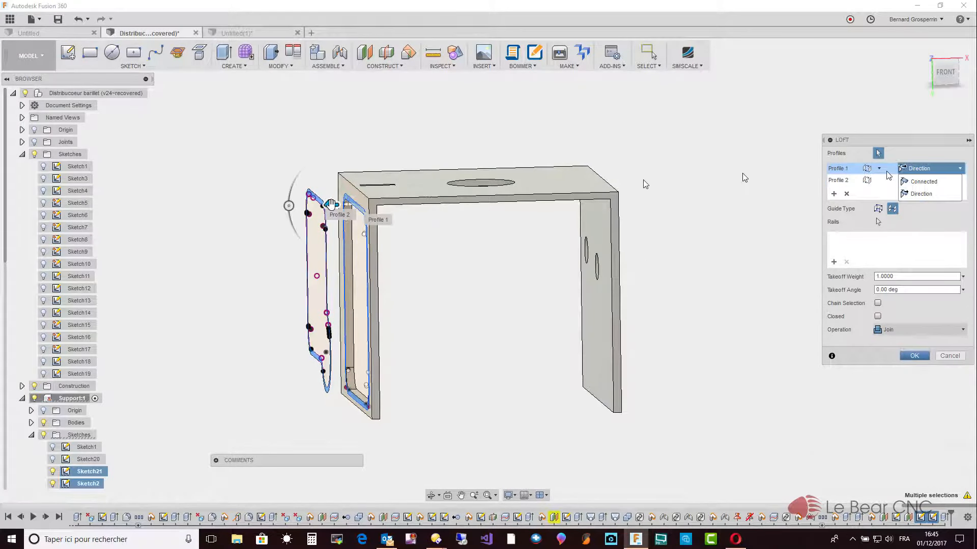
{"action": "left_click_drag", "start_coordinate": [332, 206], "coordinate": [318, 206]}
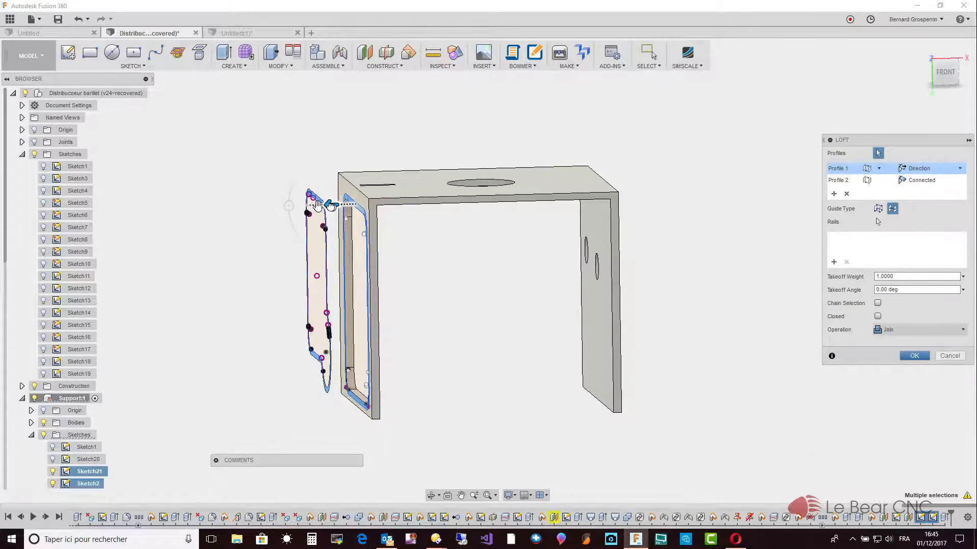
{"action": "middle_click_drag", "start_coordinate": [713, 350], "coordinate": [706, 338], "text": "shift"}
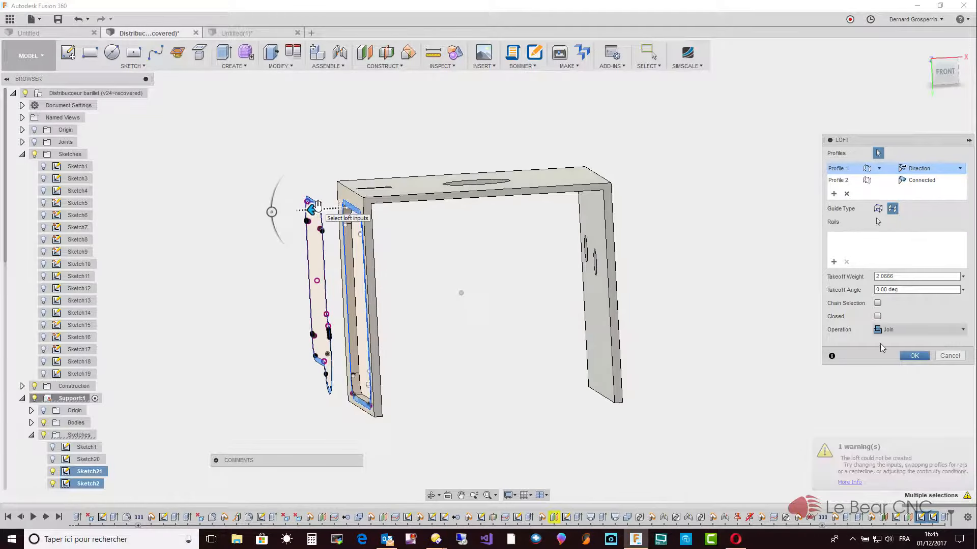
{"action": "left_click", "coordinate": [954, 360]}
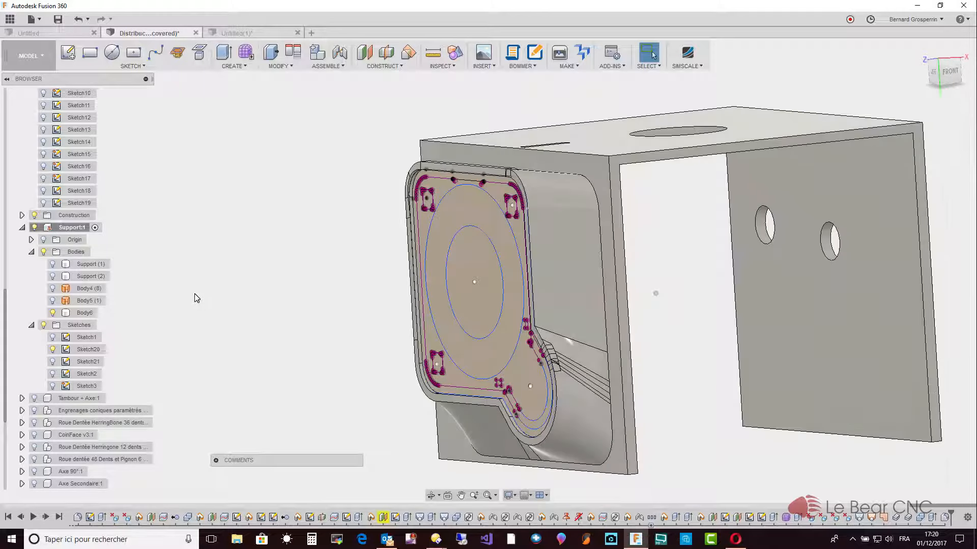
Examine the support's lofted transition between the frame opening and the coin mechanism outline from the front, inside and side
{"action": "middle_click_drag", "start_coordinate": [478, 365], "coordinate": [506, 437], "text": "shift"}
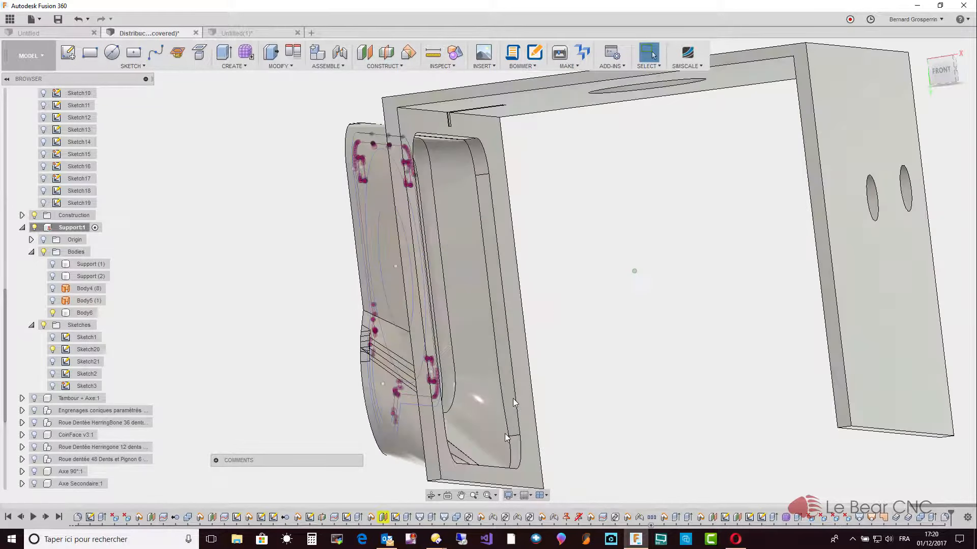
{"action": "mouse_move", "coordinate": [514, 401]}
{"action": "middle_mouse_down", "text": "shift"}
{"action": "mouse_move", "coordinate": [509, 425]}
{"action": "mouse_move", "coordinate": [452, 427]}
{"action": "mouse_move", "coordinate": [426, 448]}
{"action": "mouse_move", "coordinate": [430, 467]}
{"action": "middle_mouse_up", "text": "shift"}
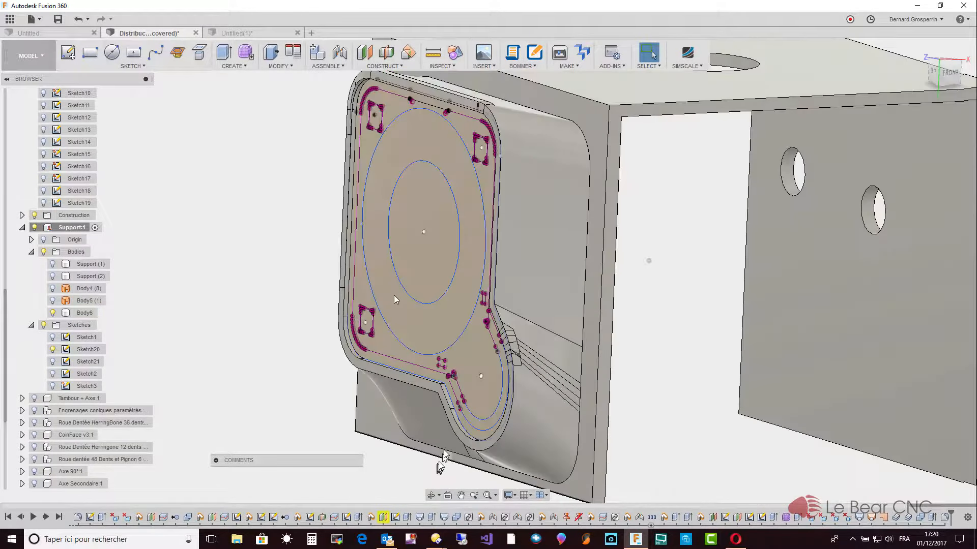
{"action": "left_click", "coordinate": [402, 277]}
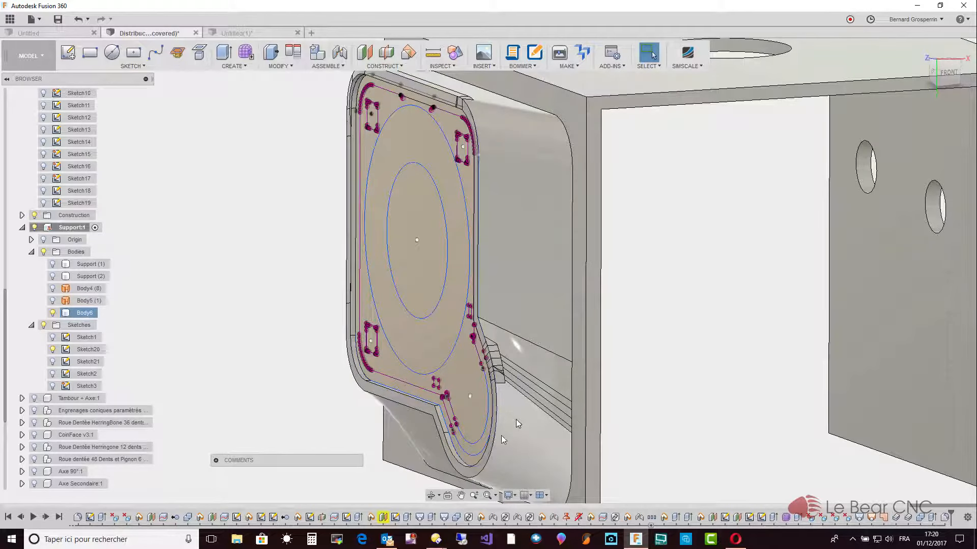
{"action": "middle_click_drag", "start_coordinate": [492, 452], "coordinate": [493, 452]}
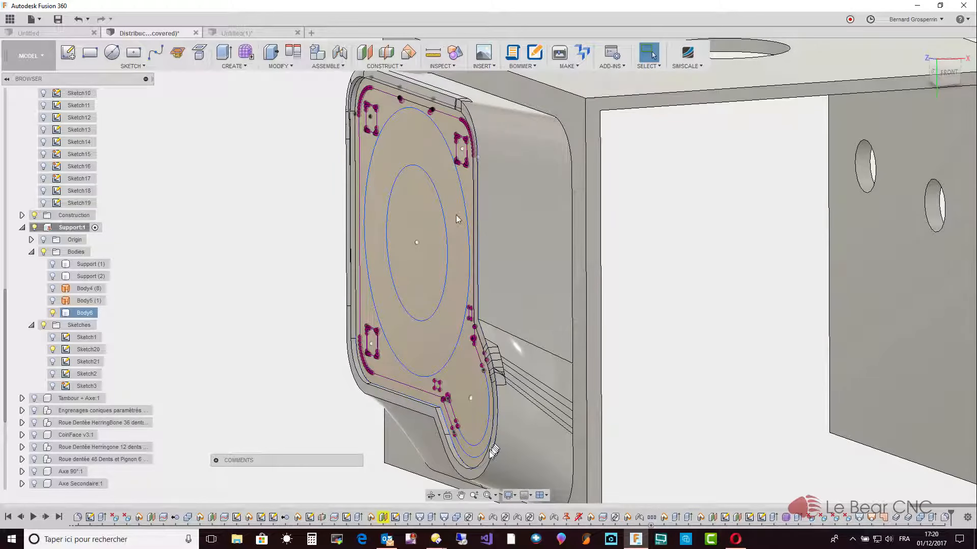
{"action": "middle_click_drag", "start_coordinate": [492, 139], "coordinate": [395, 175], "text": "shift"}
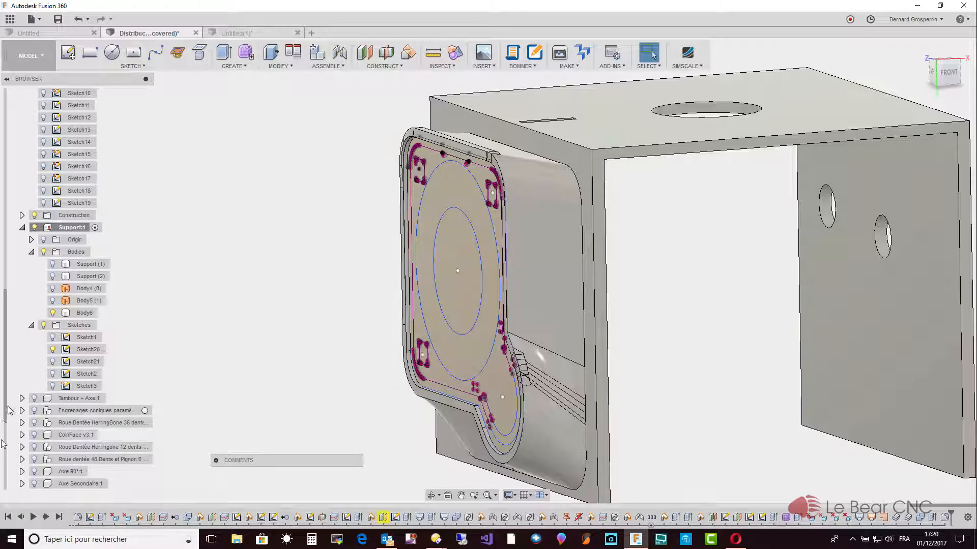
Show the CoinFace, SimpleCoinCam and CoinCamPlate components and check how they fit against the lofted support
{"action": "left_click", "coordinate": [34, 435]}
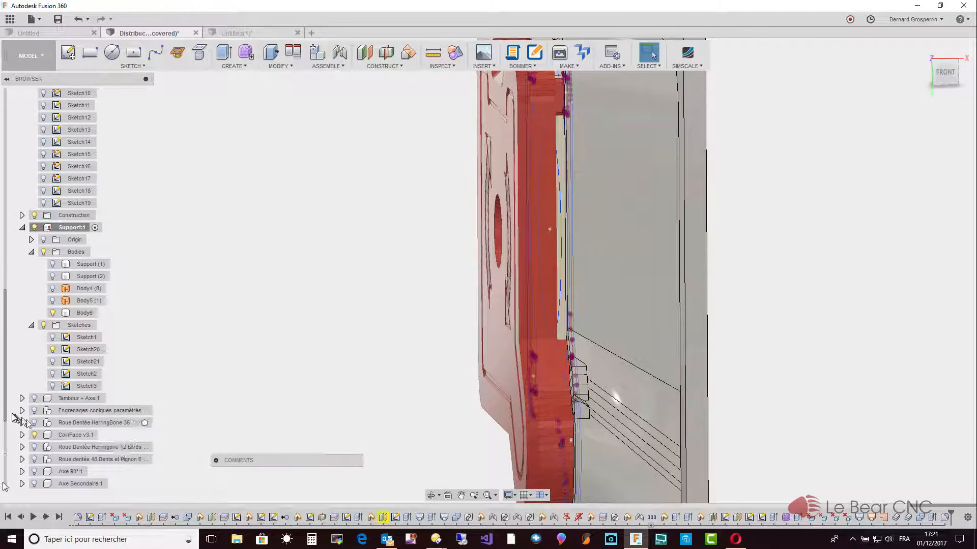
{"action": "left_click_drag", "start_coordinate": [3, 483], "coordinate": [23, 495]}
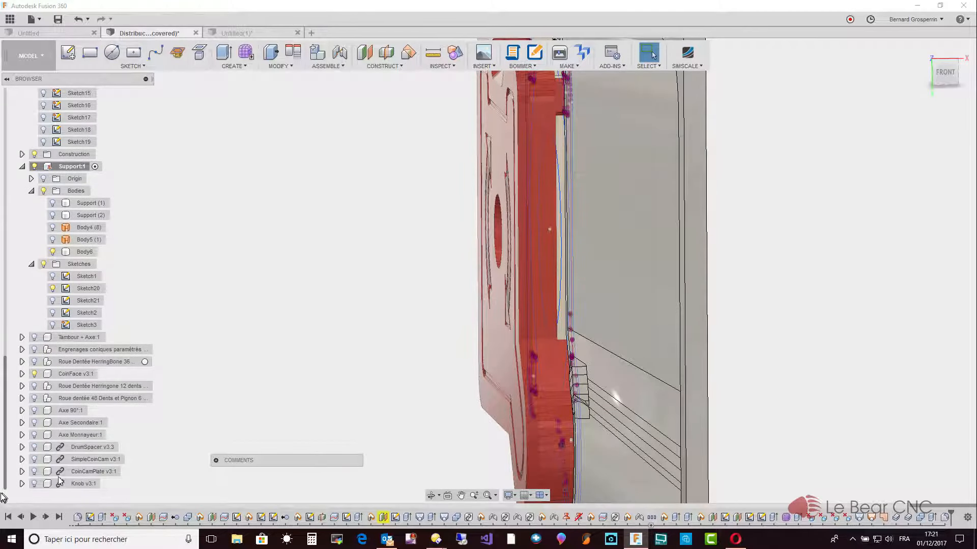
{"action": "left_click", "coordinate": [34, 461]}
{"action": "left_click", "coordinate": [34, 460]}
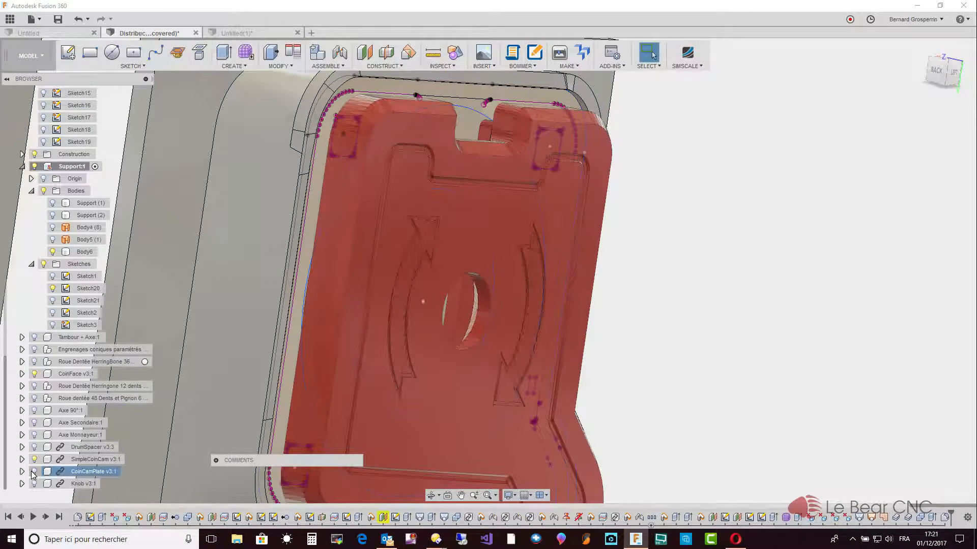
{"action": "left_click", "coordinate": [32, 472]}
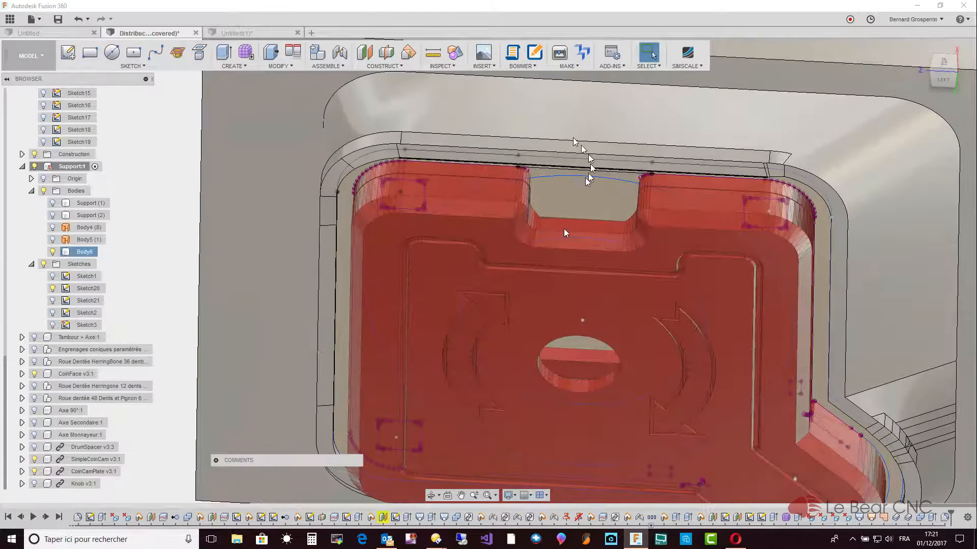
{"action": "middle_click_drag", "start_coordinate": [569, 217], "coordinate": [596, 237], "text": "shift"}
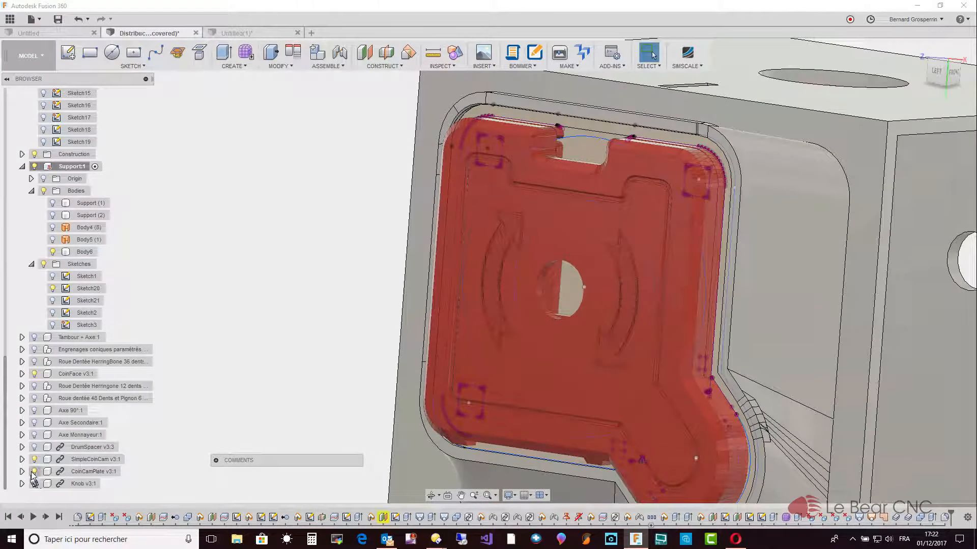
Hide the CoinCamPlate, SimpleCoinCam and CoinFace components again
{"action": "left_click", "coordinate": [33, 474]}
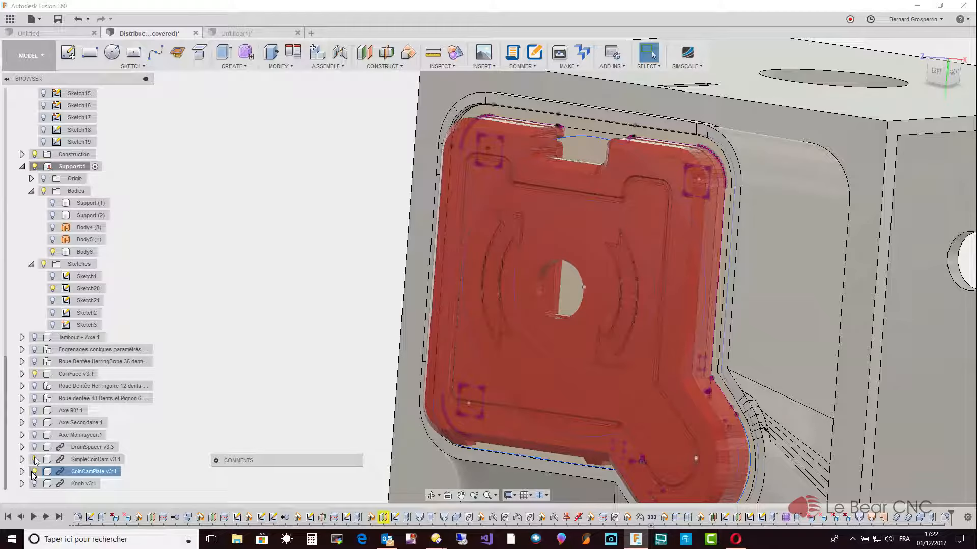
{"action": "left_click", "coordinate": [33, 460]}
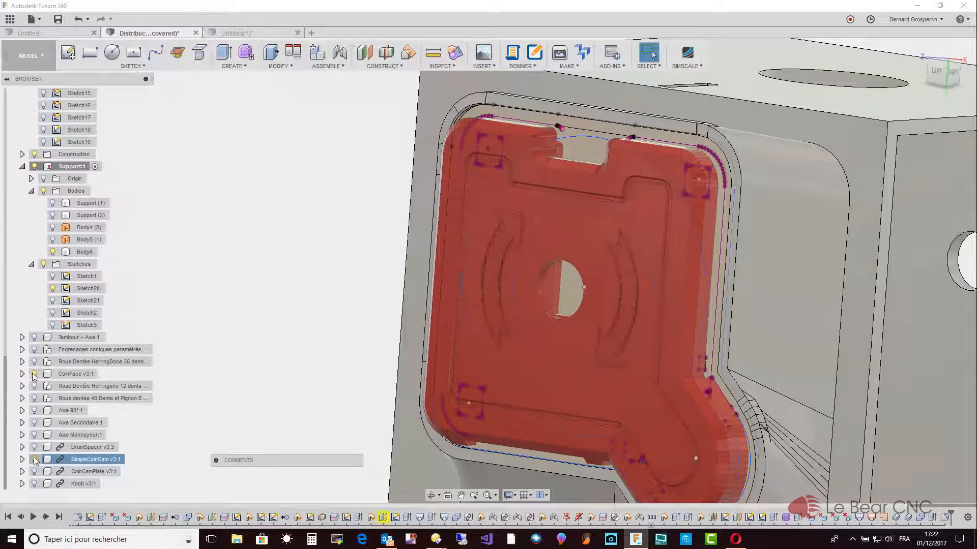
{"action": "left_click", "coordinate": [35, 375]}
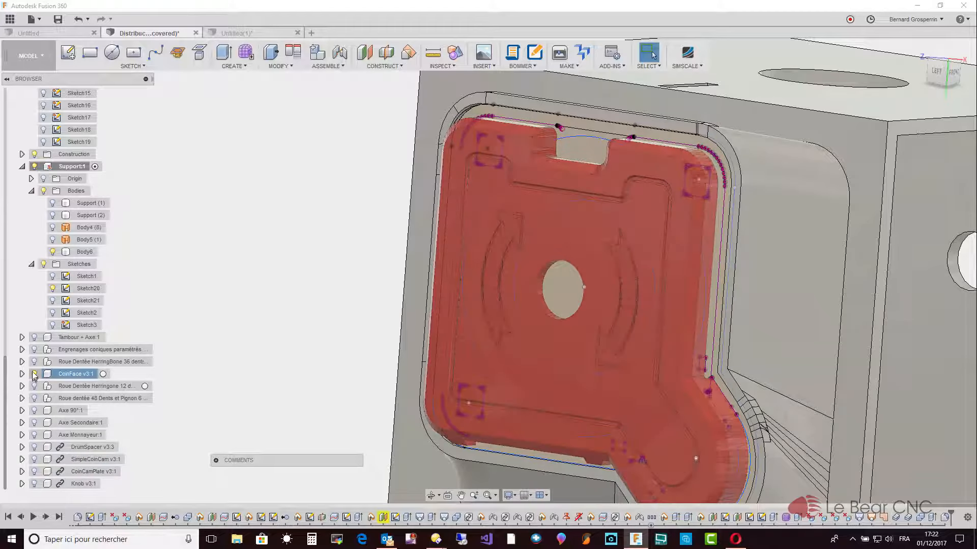